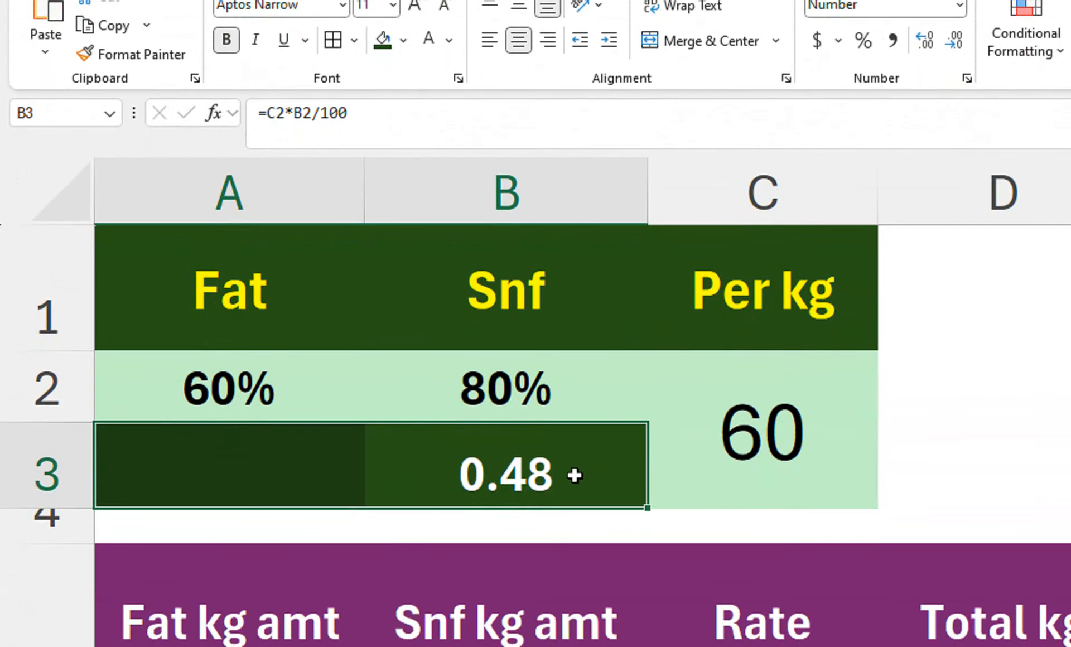
Enter the formula =C2*A2/100 in cell A3 under the Fat percentage.
left_click(574, 478)
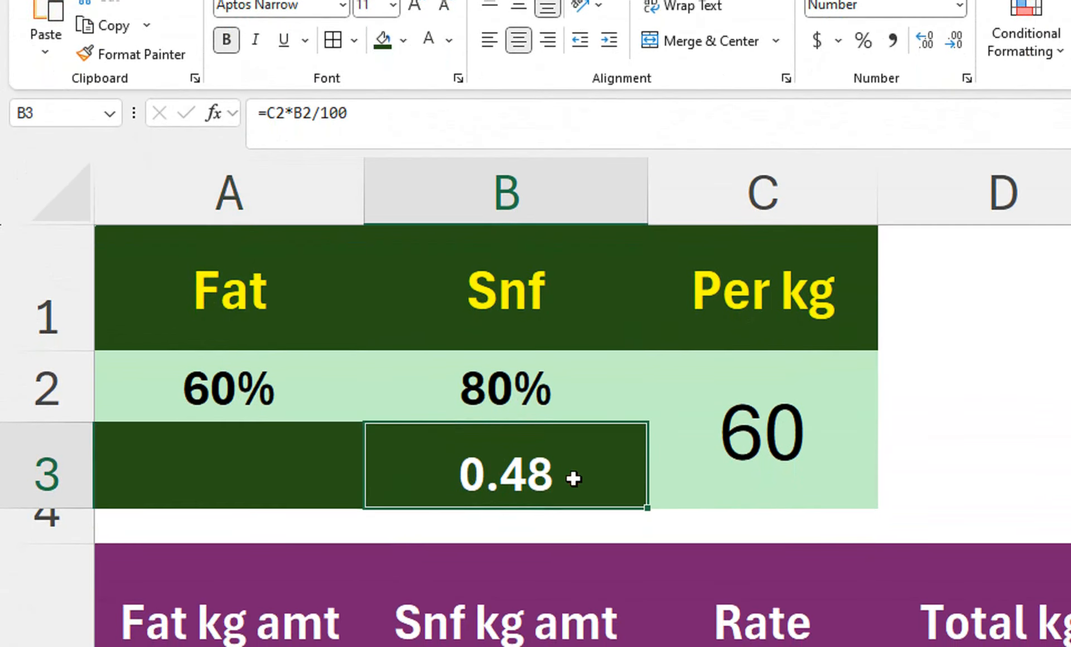
left_click(280, 468)
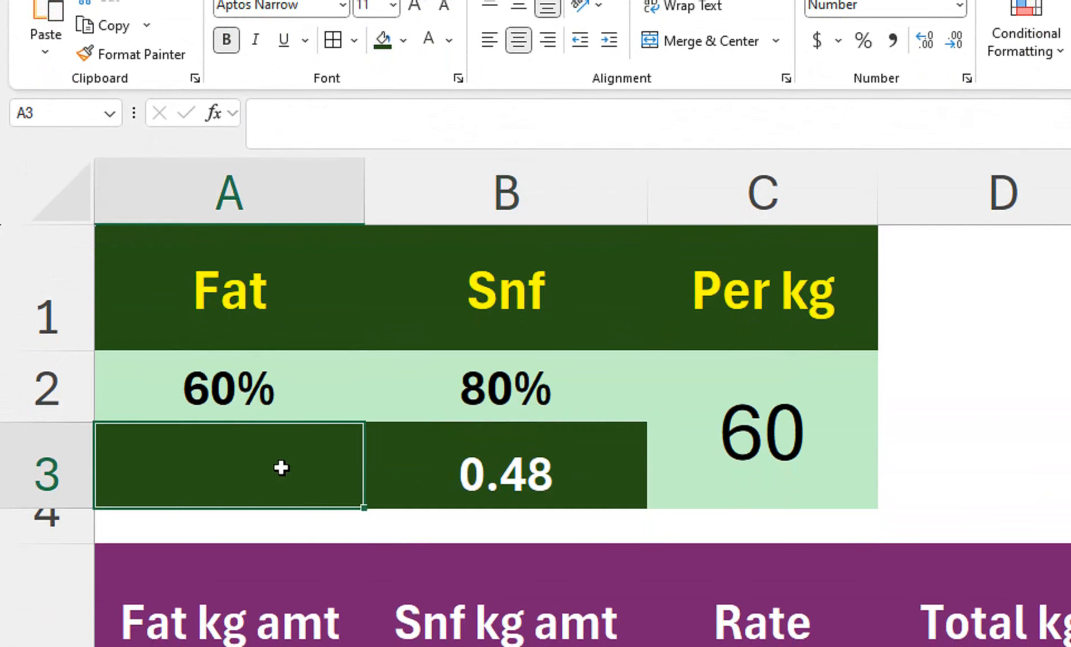
type("=")
left_click(736, 425)
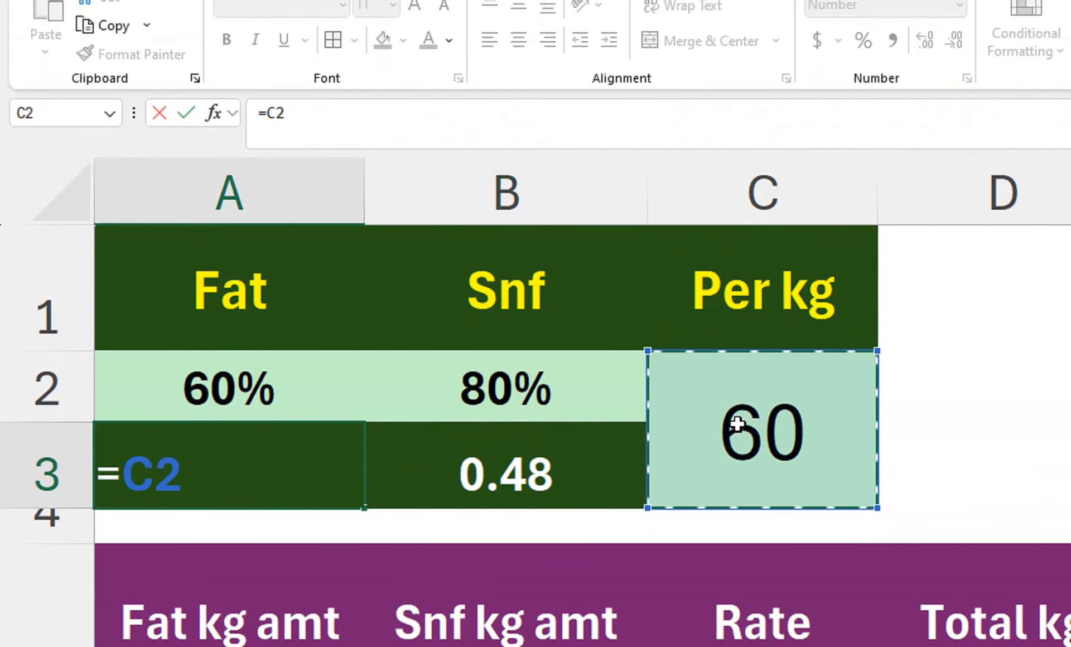
type("*")
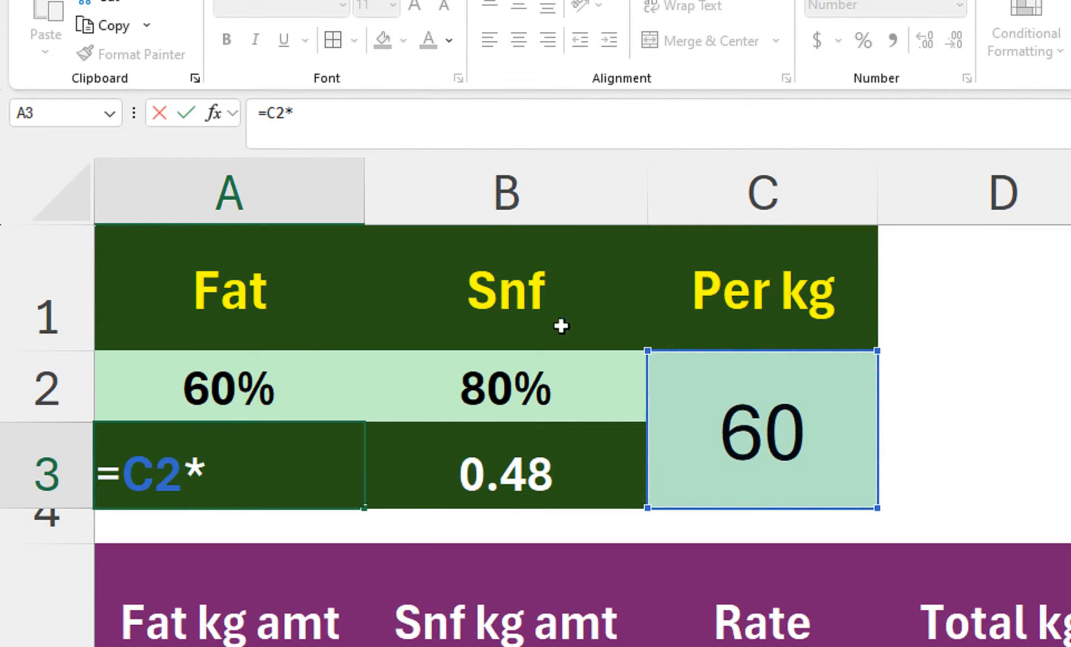
left_click(289, 363)
type("/1")
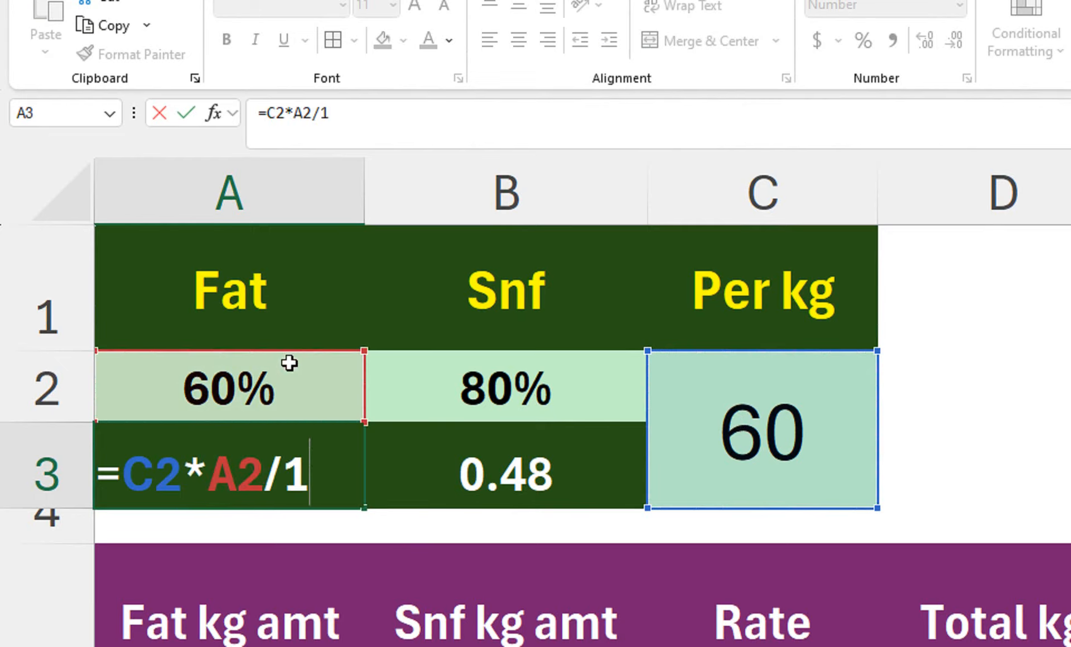
type("00")
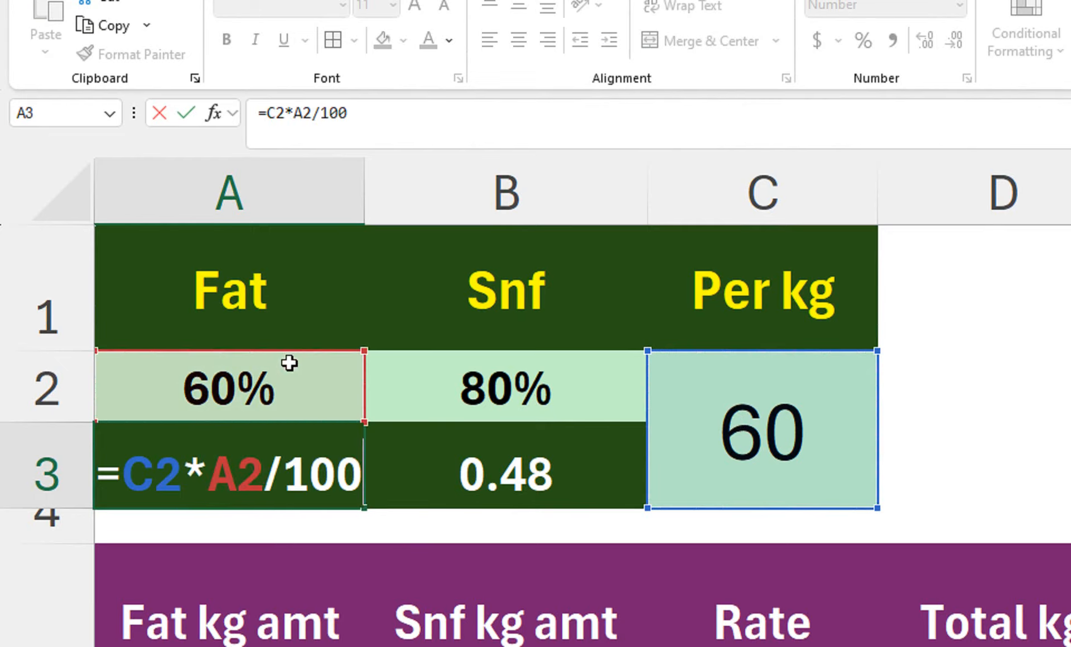
key("Return")
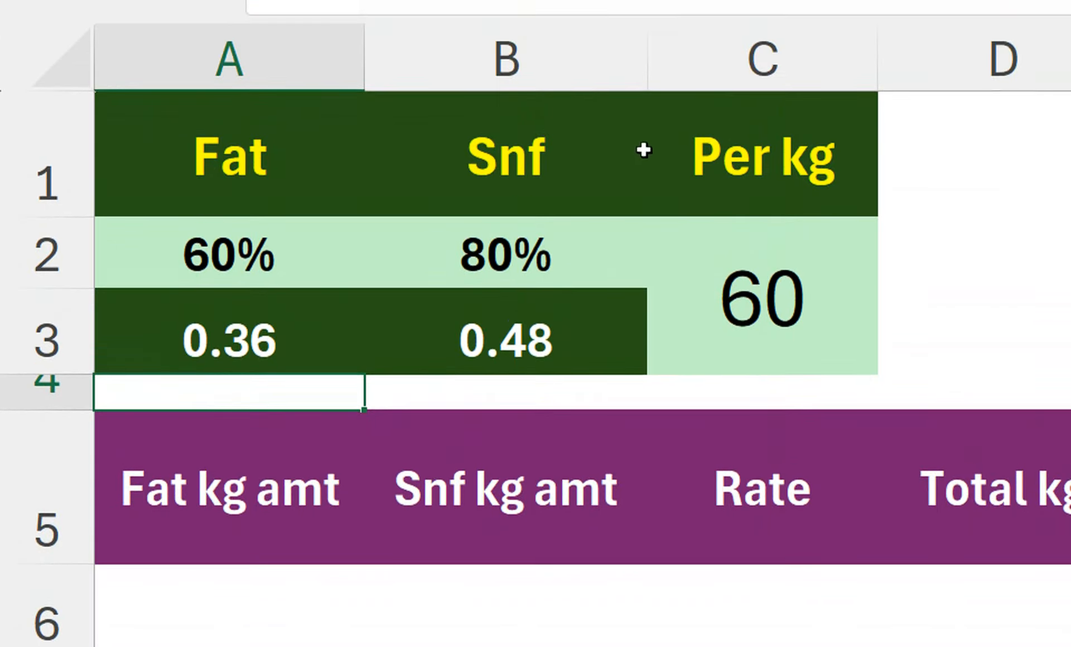
Calculate the Fat kg amount in cell A6 with the formula =A2*A3*100.
left_click(730, 286)
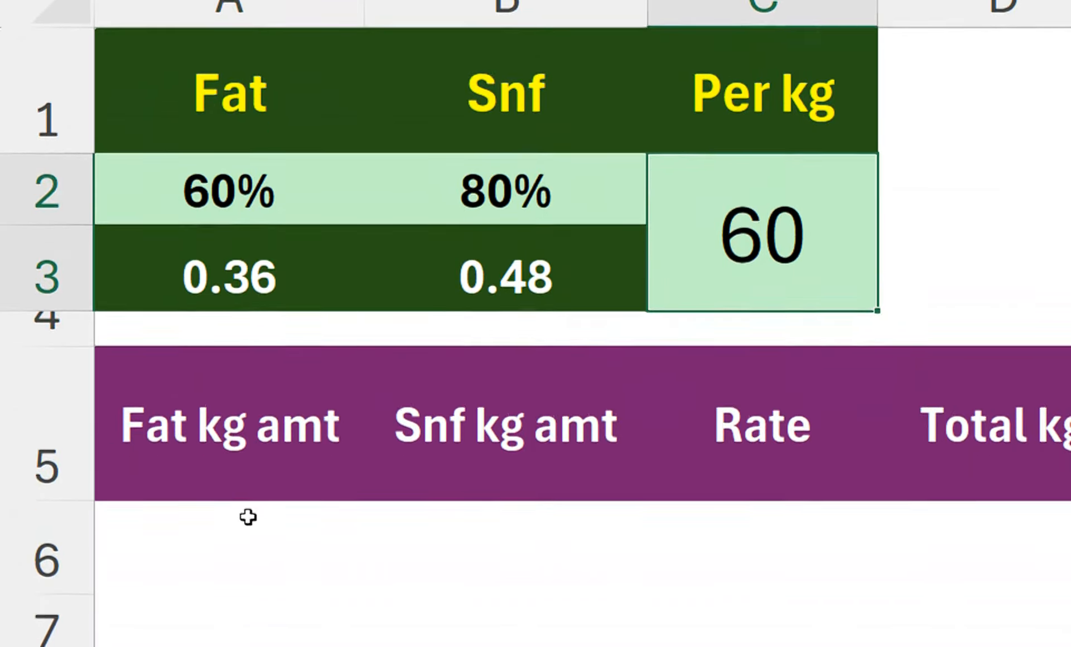
left_click(248, 517)
type("=")
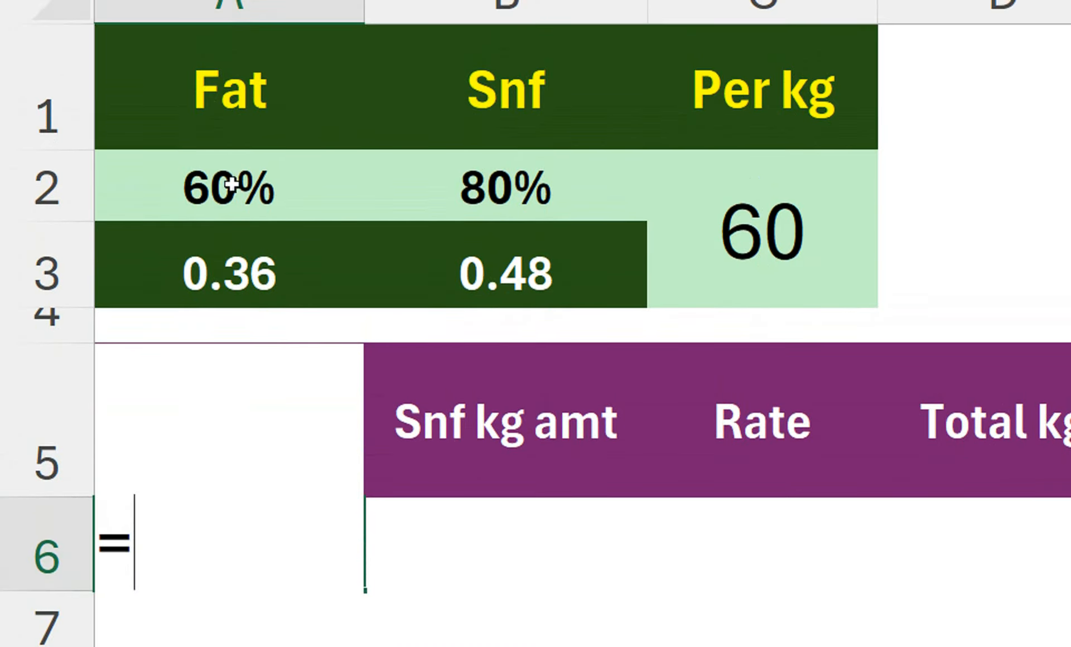
left_click(231, 135)
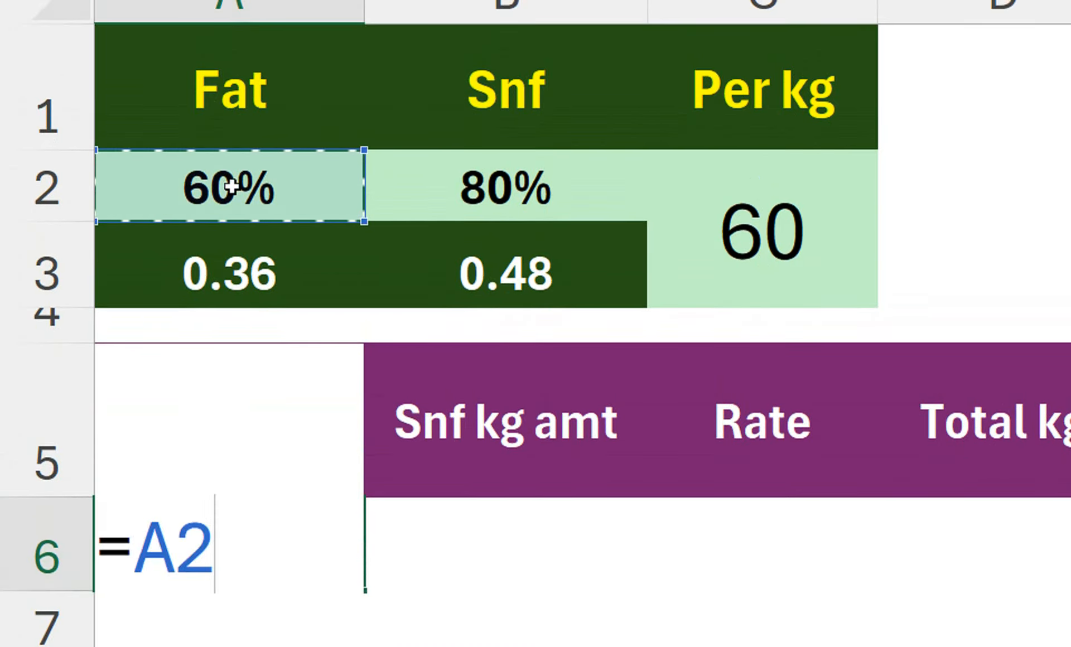
type("*")
left_click(213, 286)
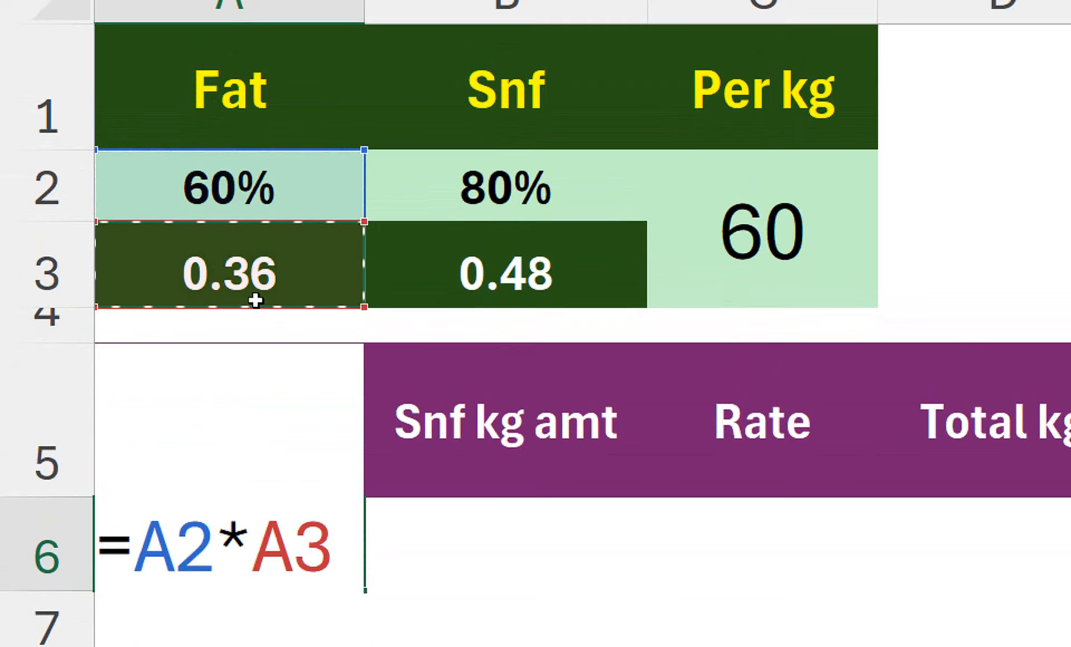
type("*100")
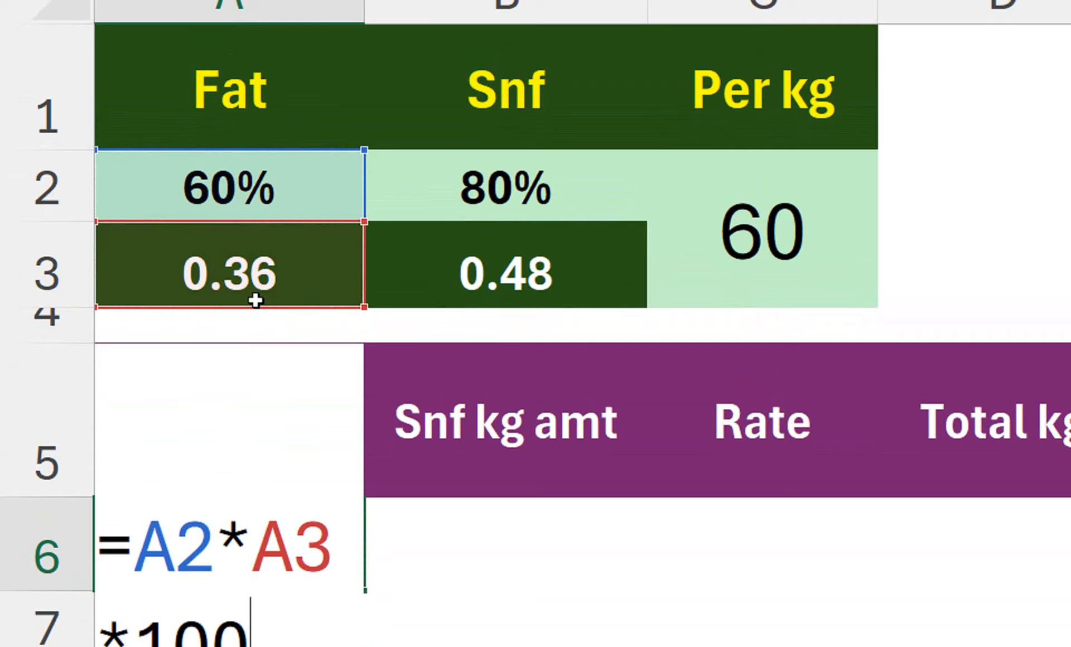
key("Return")
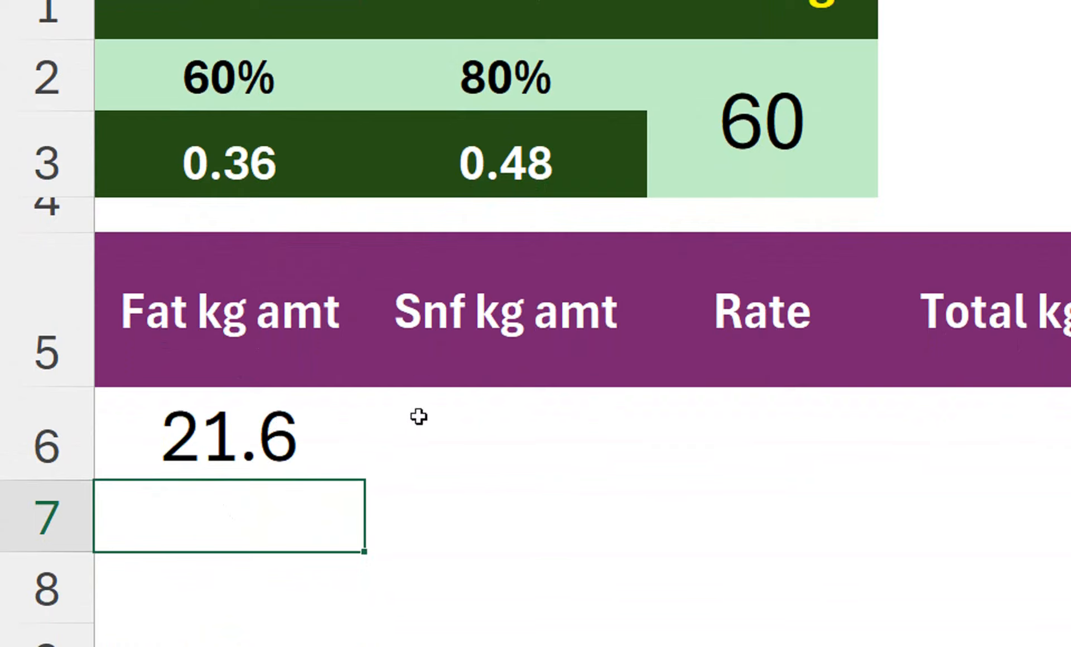
Calculate the Snf kg amount in cell B6 with the formula =B2*B3*100.
left_click(440, 416)
type("=")
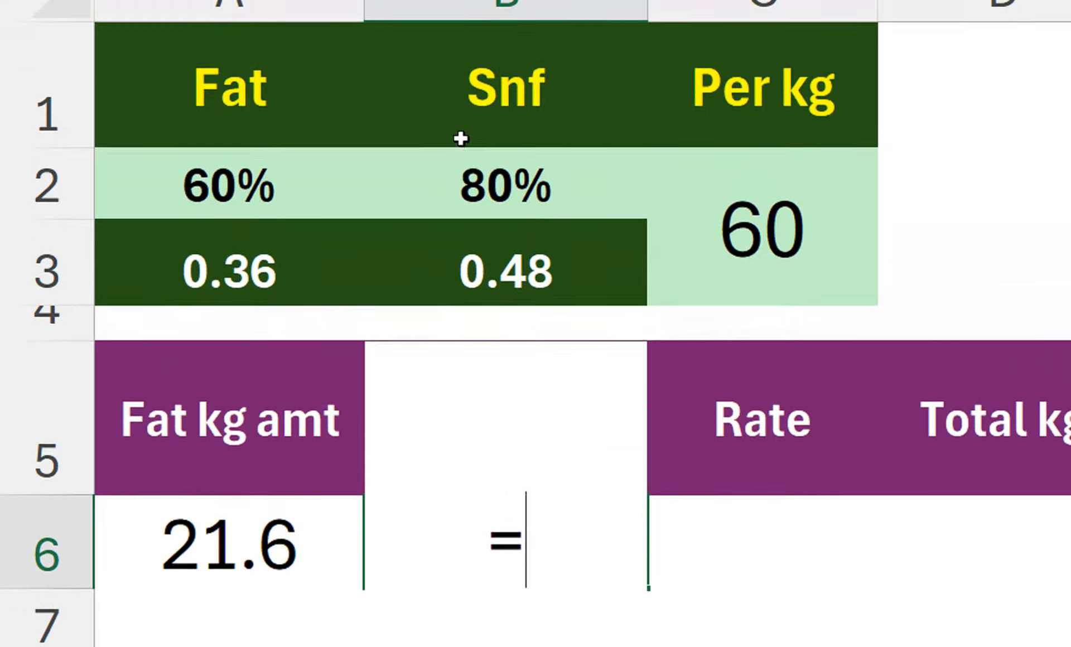
left_click(450, 79)
type("*")
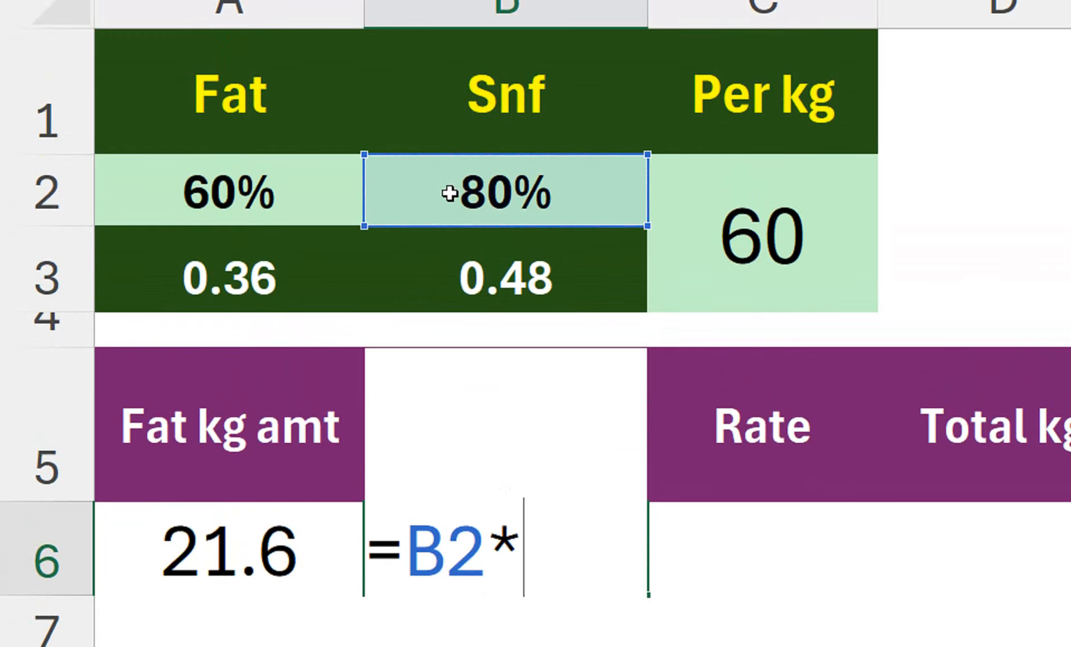
left_click(514, 277)
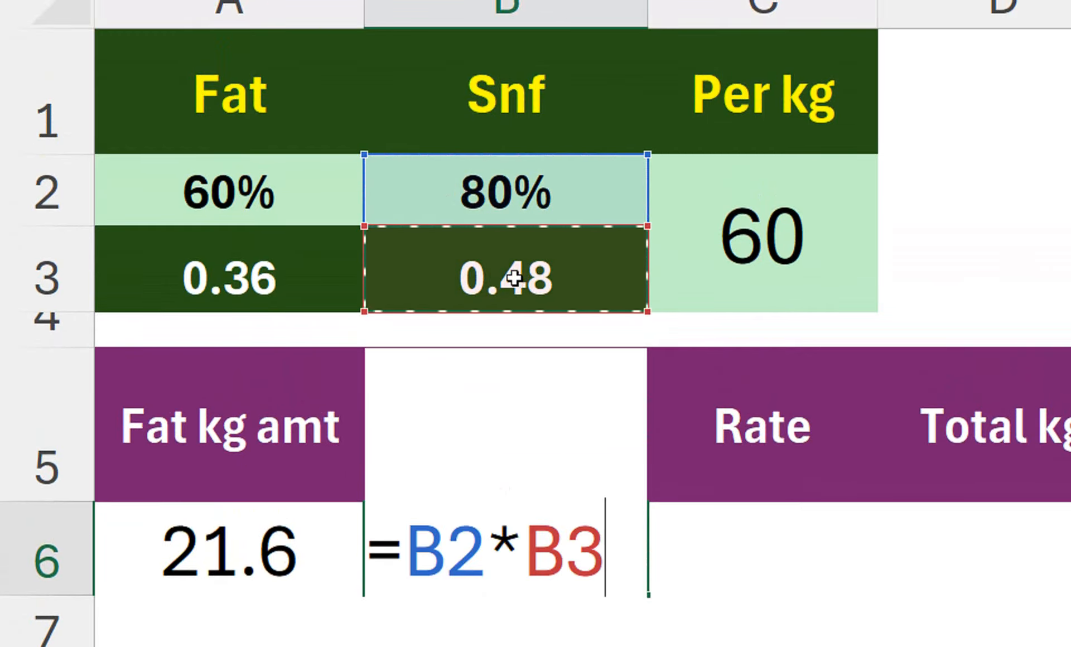
type("*")
type("100")
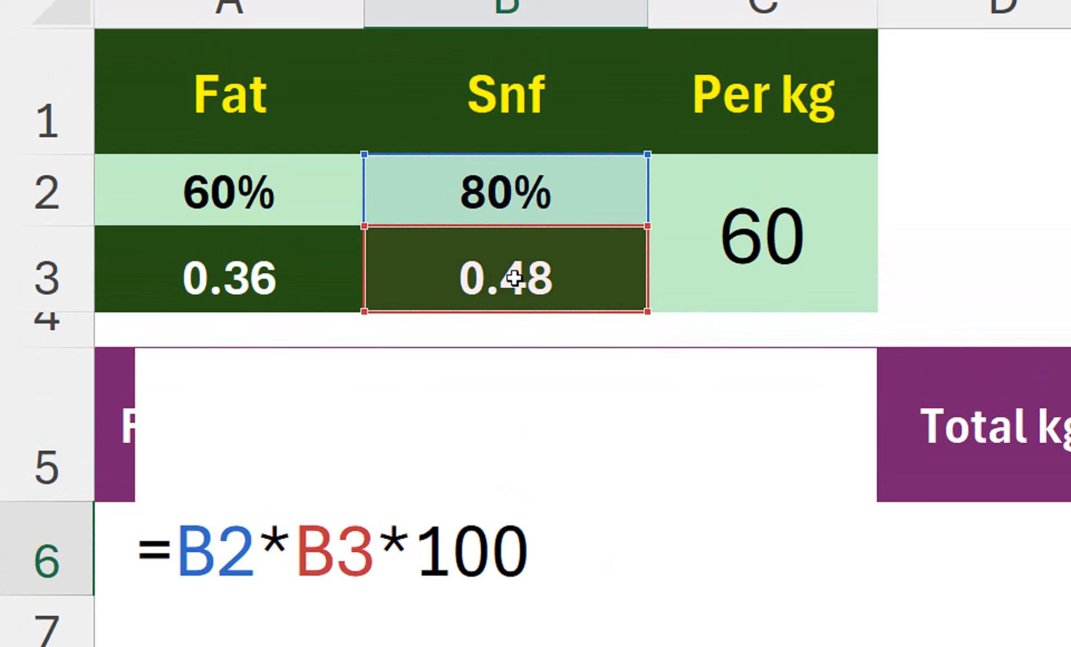
key("Return")
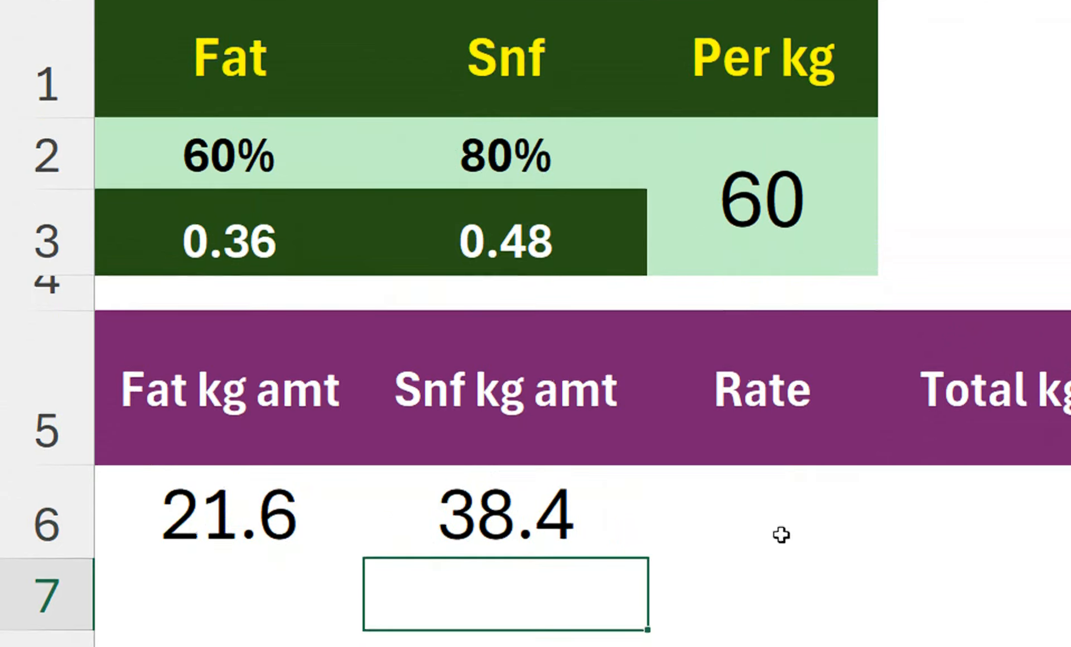
Calculate the Rate in cell C6 with the FLOOR function, using the formula =FLOOR(A6+B6,1).
left_click(738, 564)
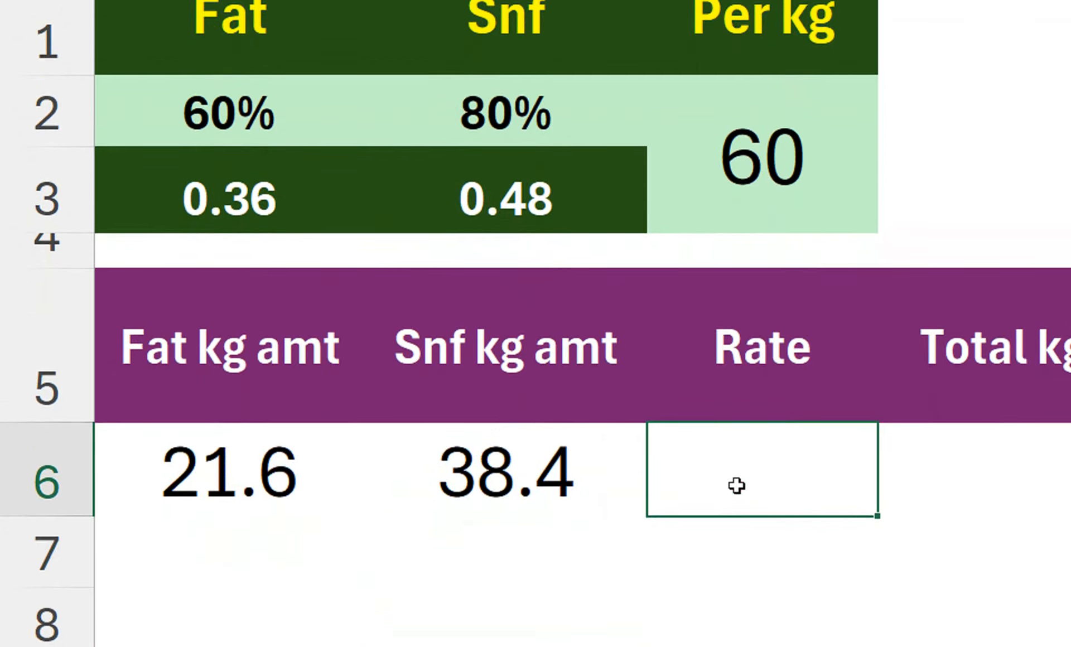
type("=FLO")
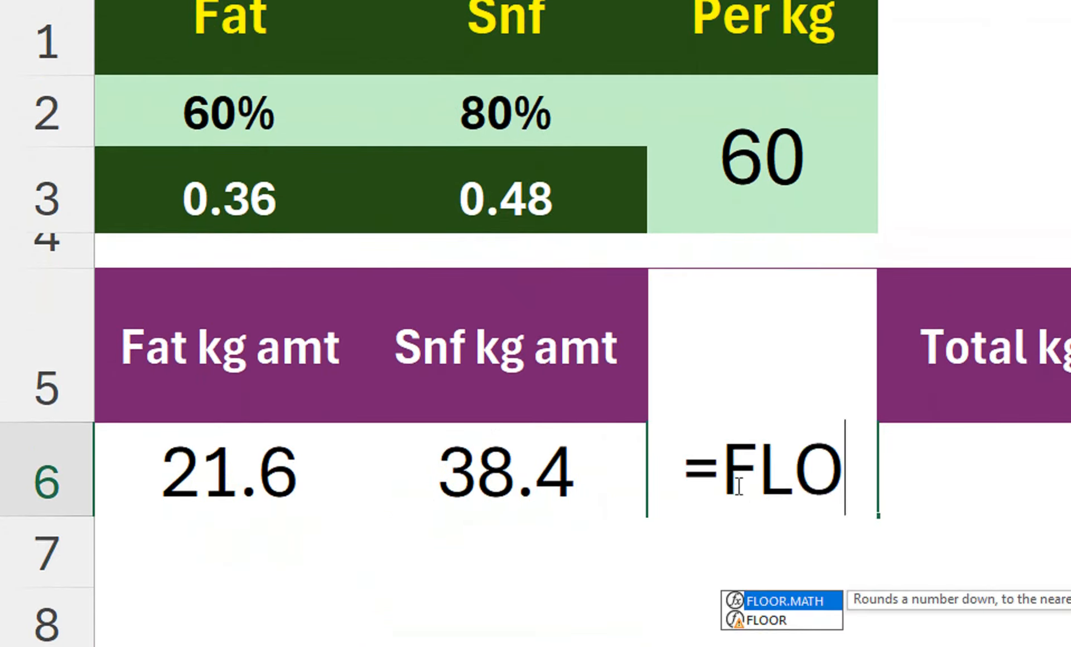
key("Tab")
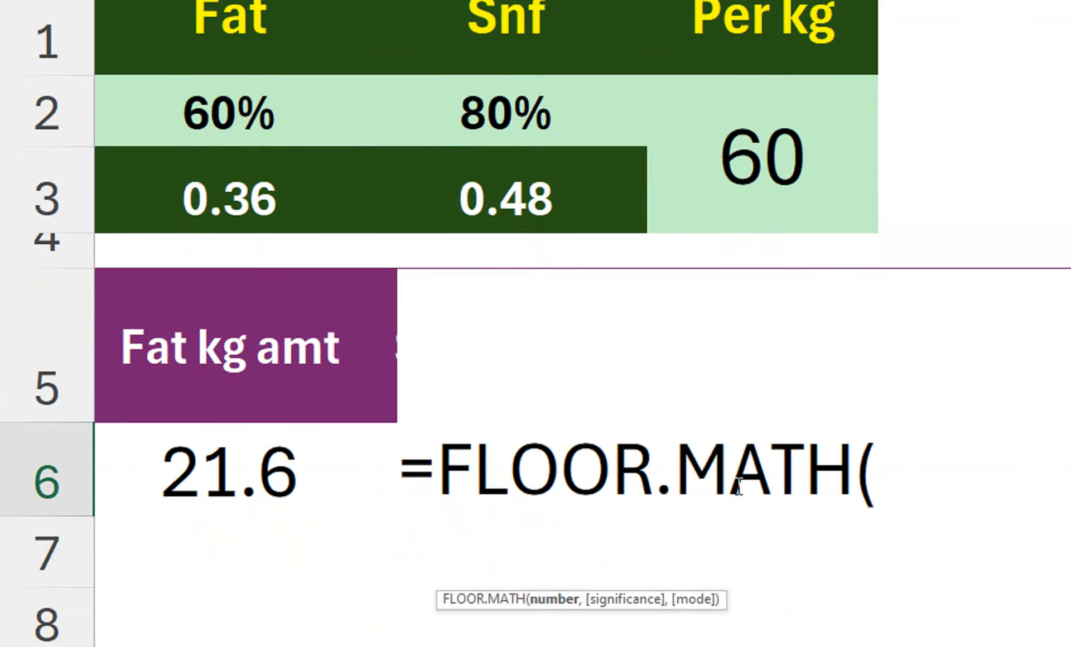
key("BackSpace")
key("BackSpace")
key("BackSpace")
key("BackSpace")
key("BackSpace")
key("BackSpace")
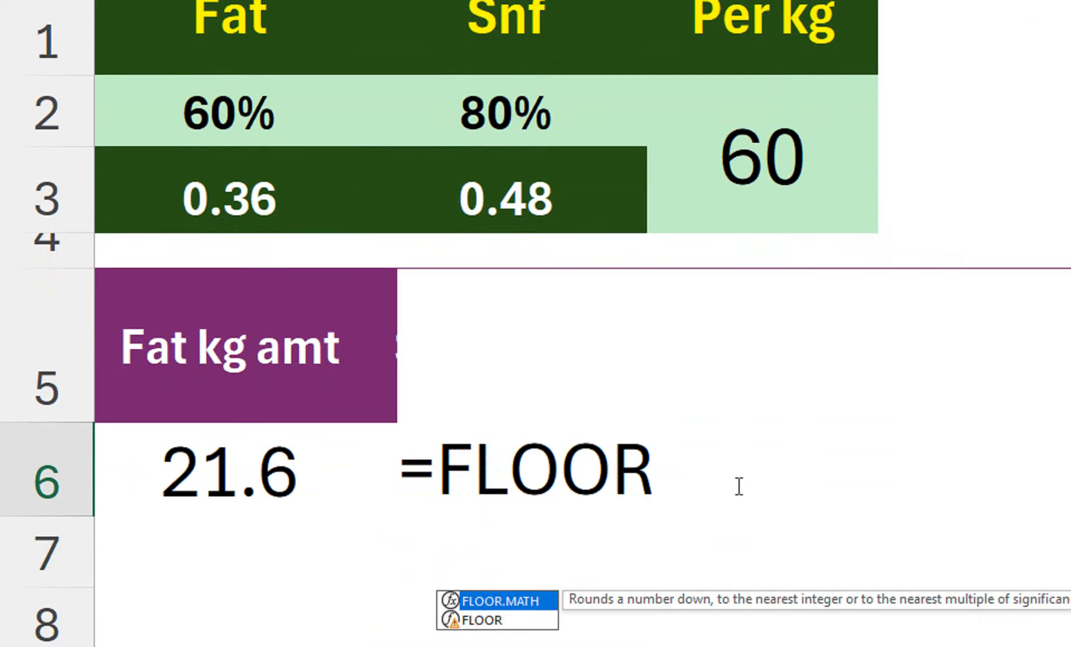
key("Down")
key("Tab")
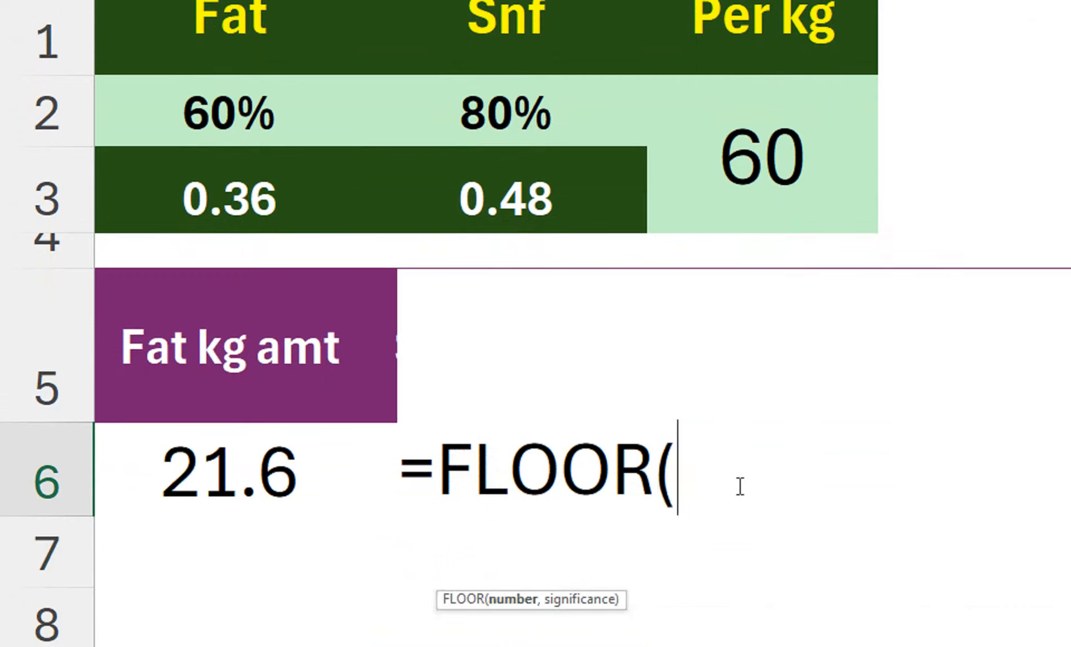
left_click(263, 467)
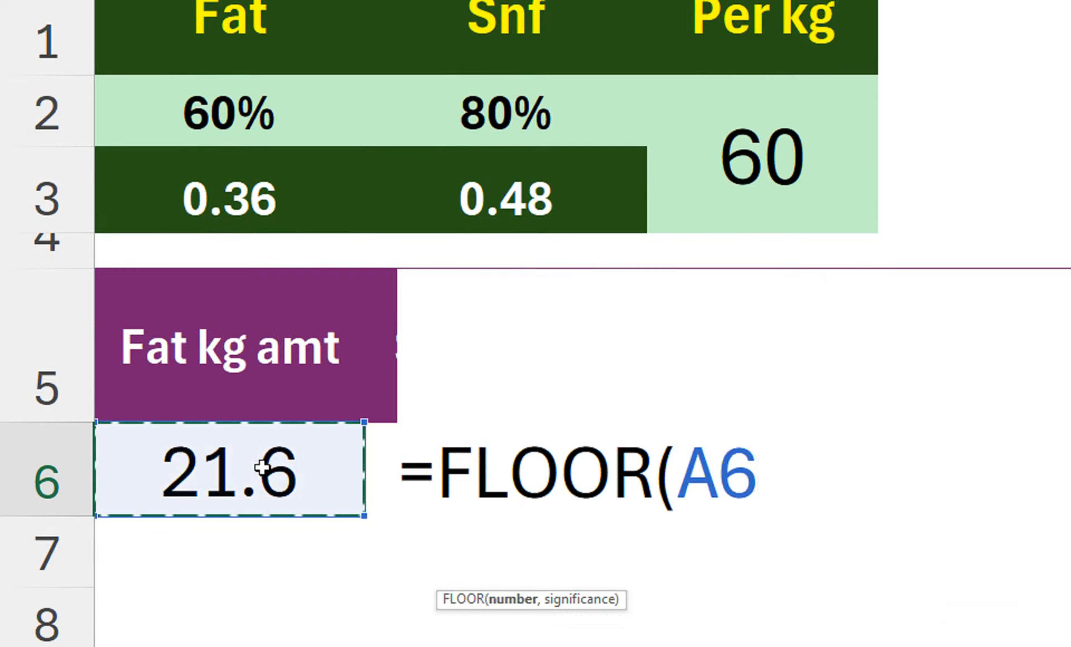
type("+")
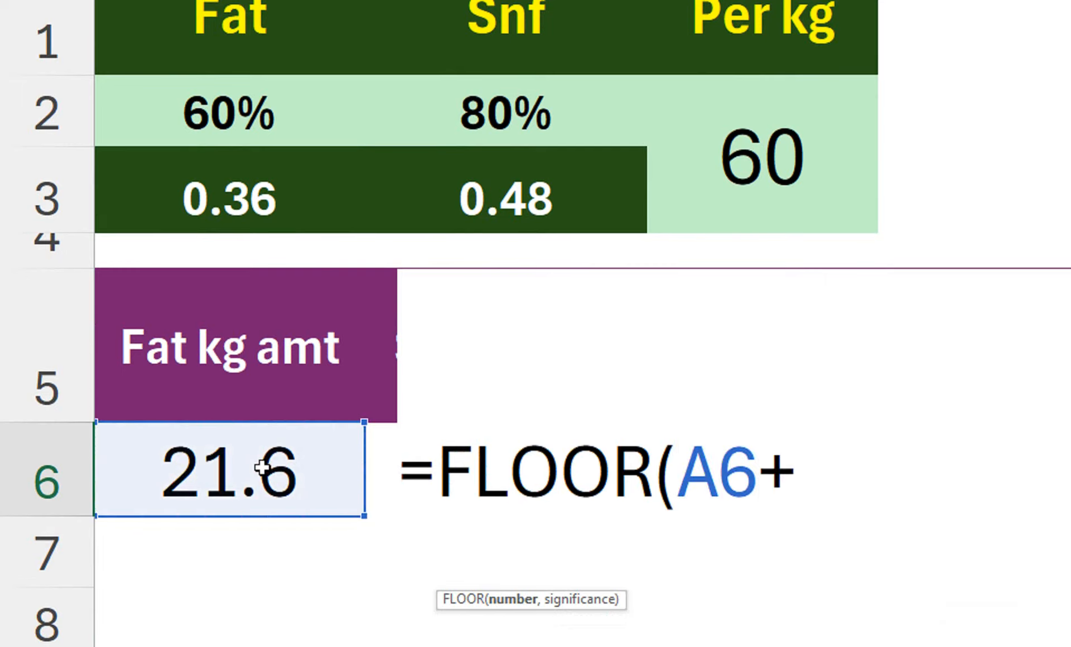
key("Left")
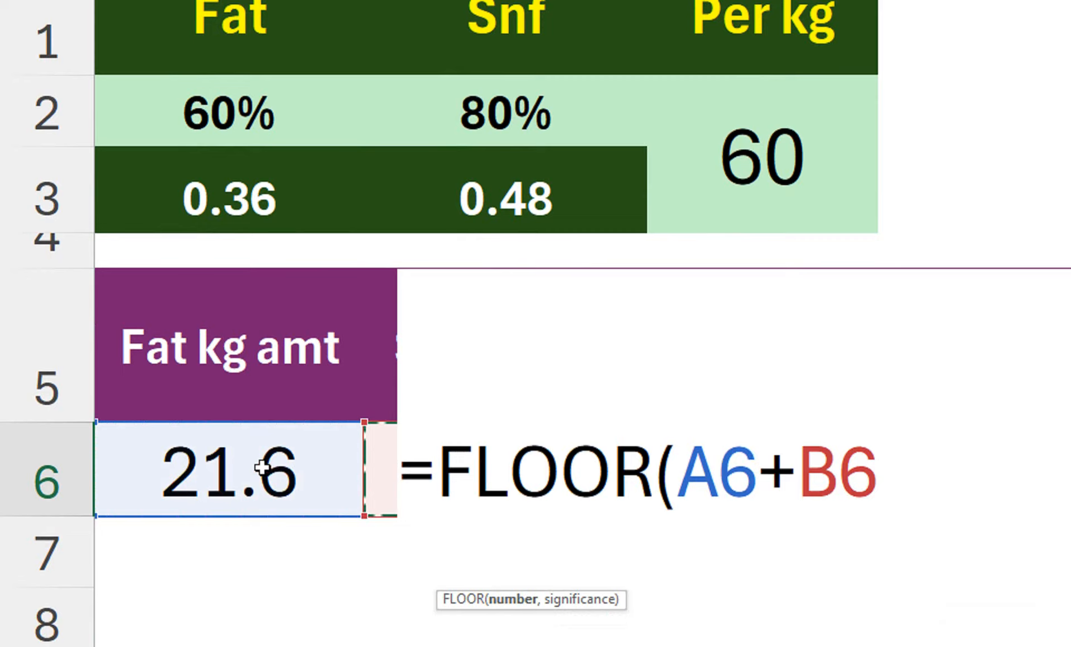
type(",")
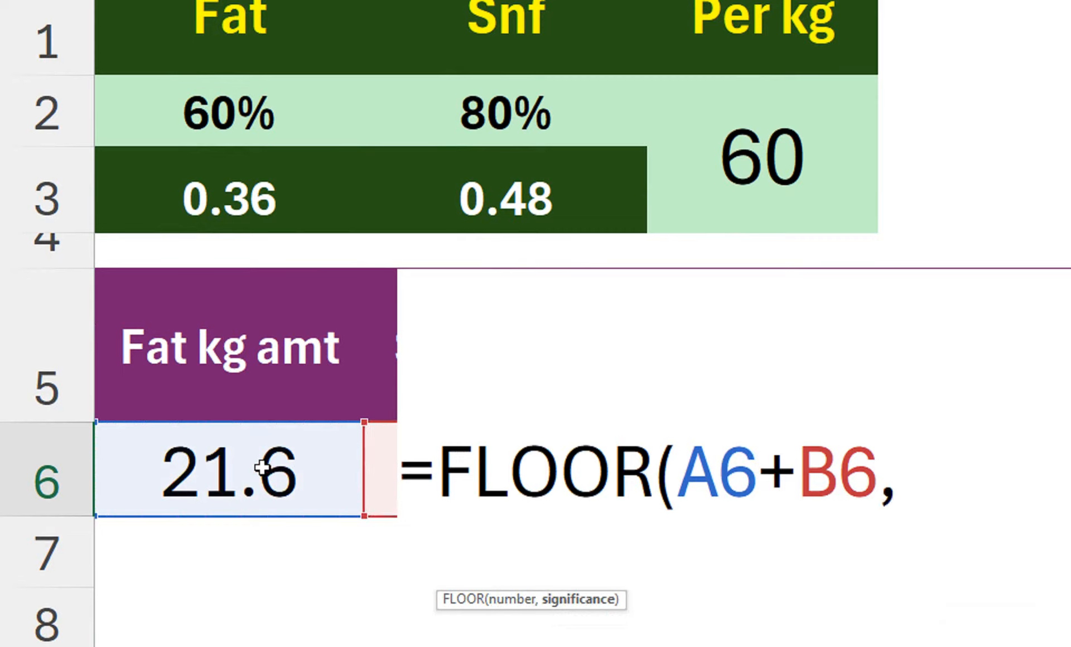
type("1)")
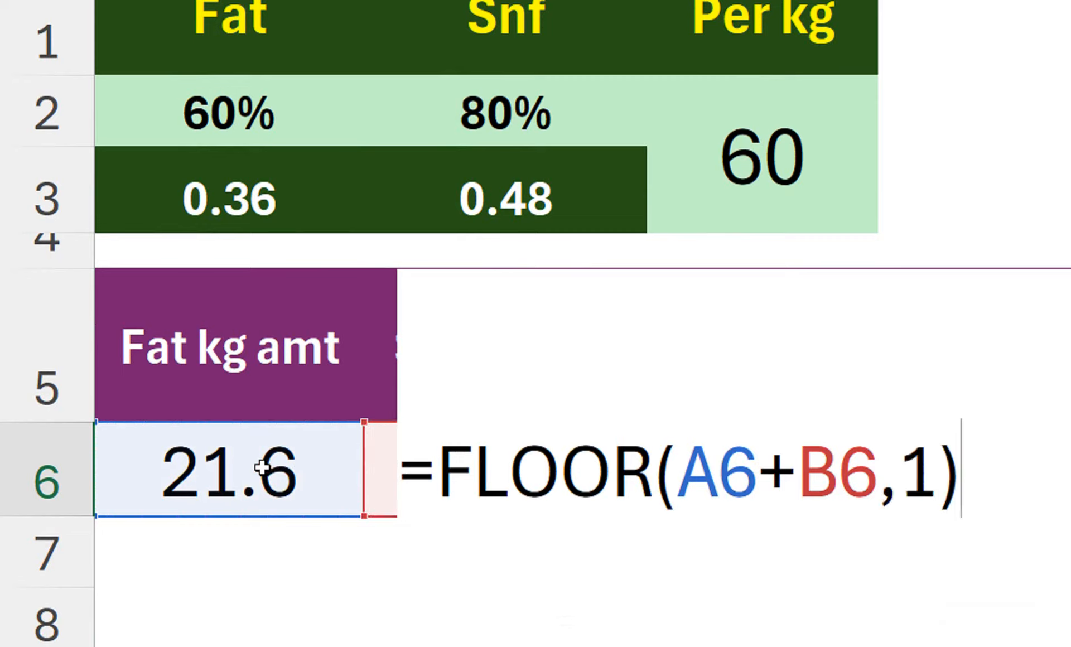
key("Return")
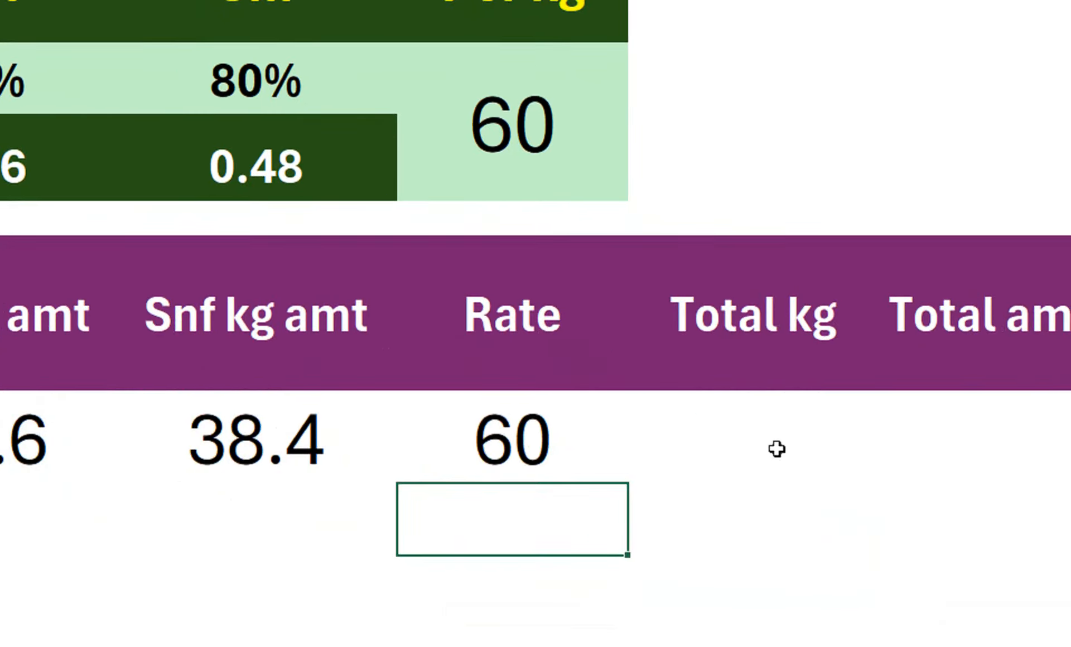
Enter 50 as the Total kg value in cell D6.
left_click(756, 453)
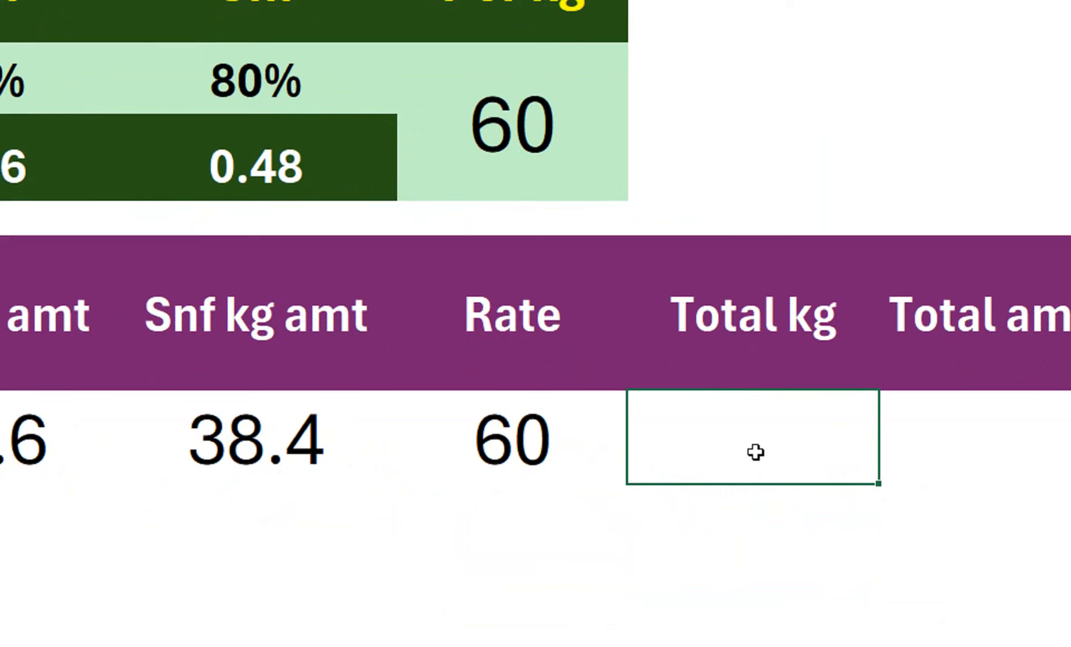
type("50")
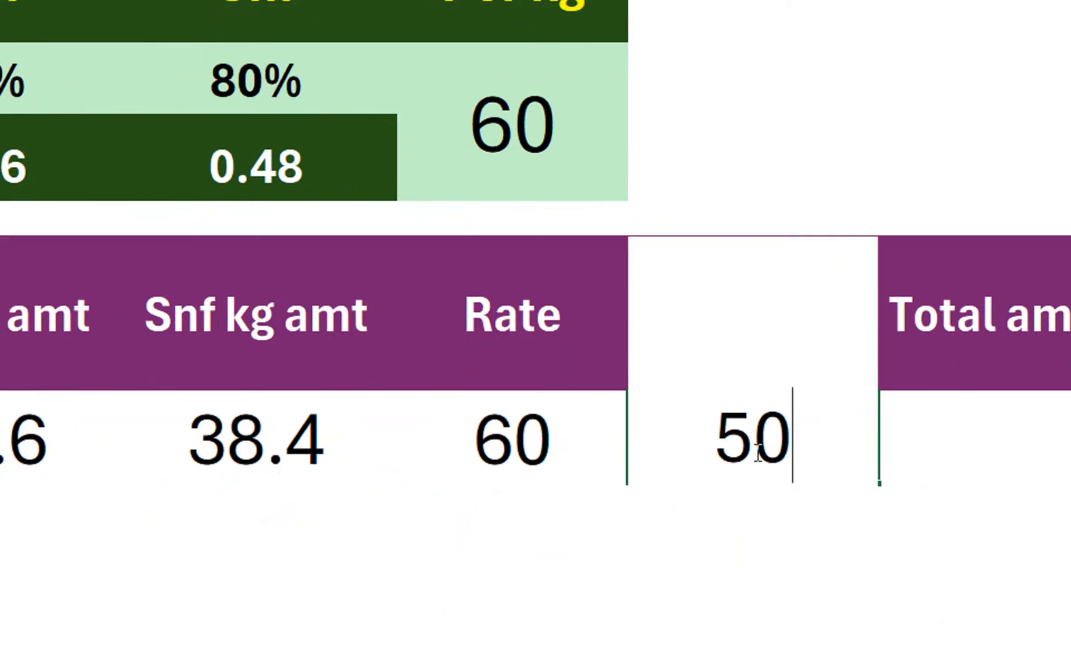
key("Return")
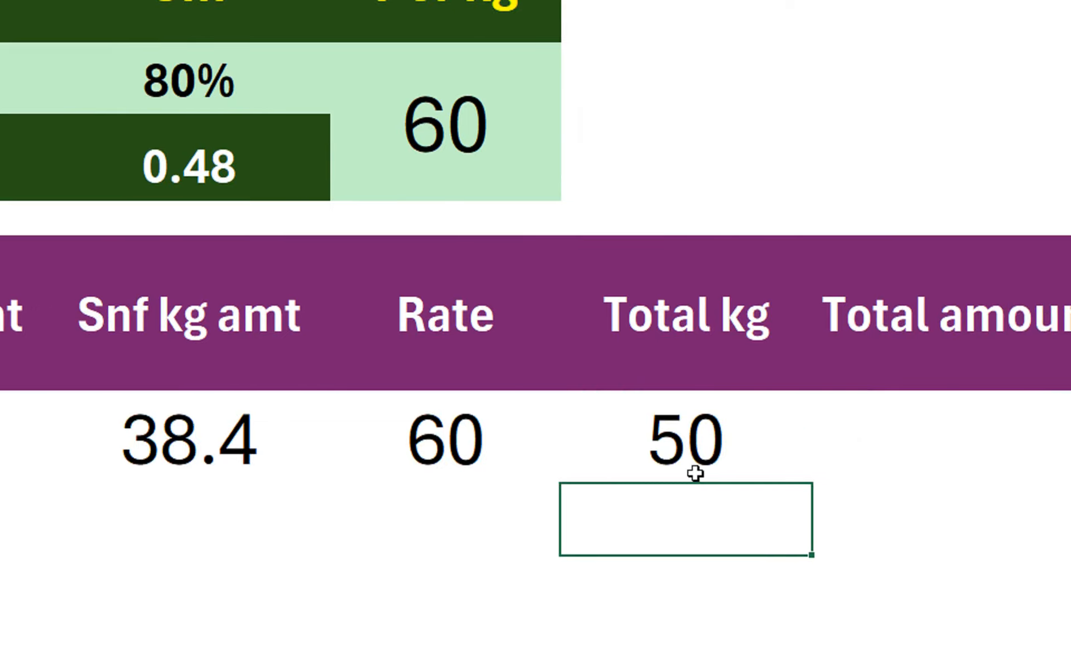
Calculate the Total amount in cell E6 by multiplying Total kg by Rate, using the formula =D6*C6.
left_click(898, 436)
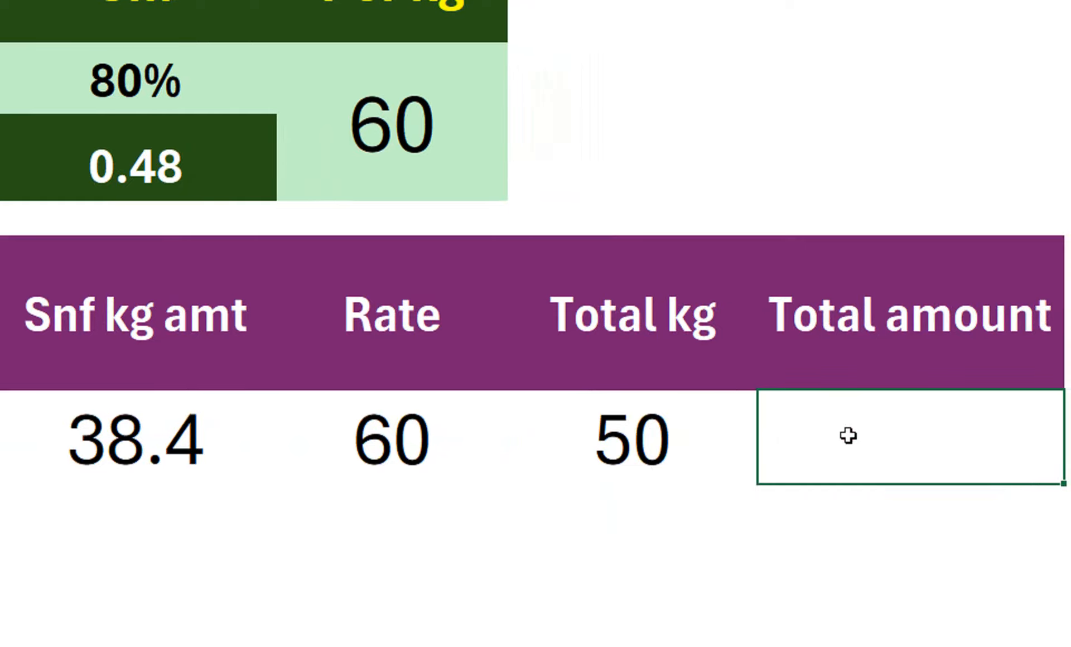
type("=")
left_click(668, 424)
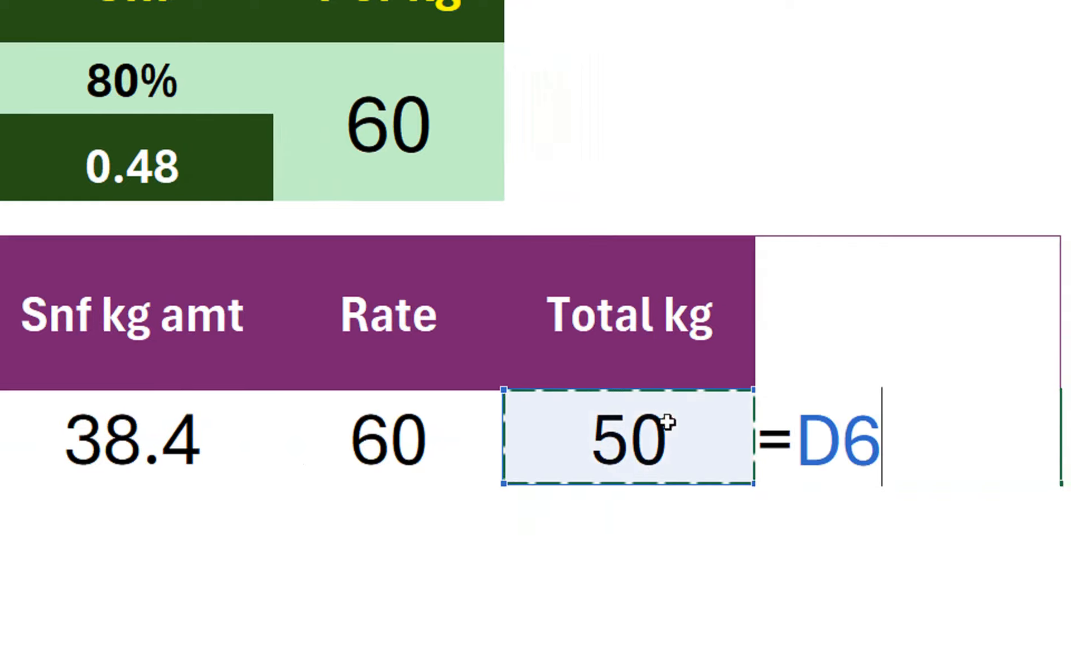
type("-")
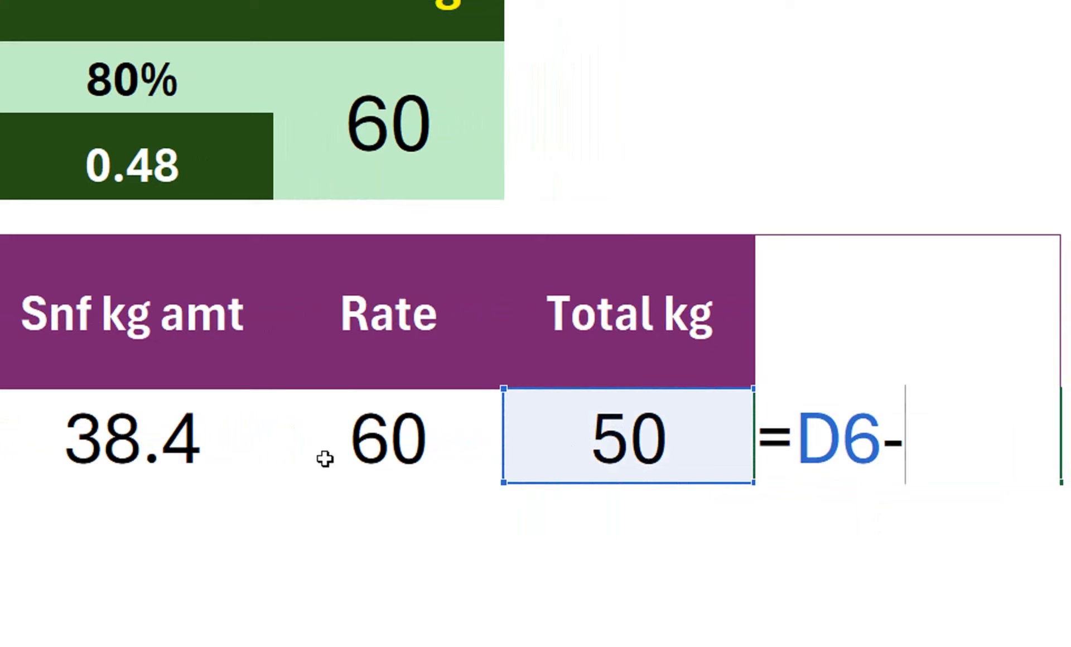
left_click(354, 438)
key("BackSpace")
key("BackSpace")
key("BackSpace")
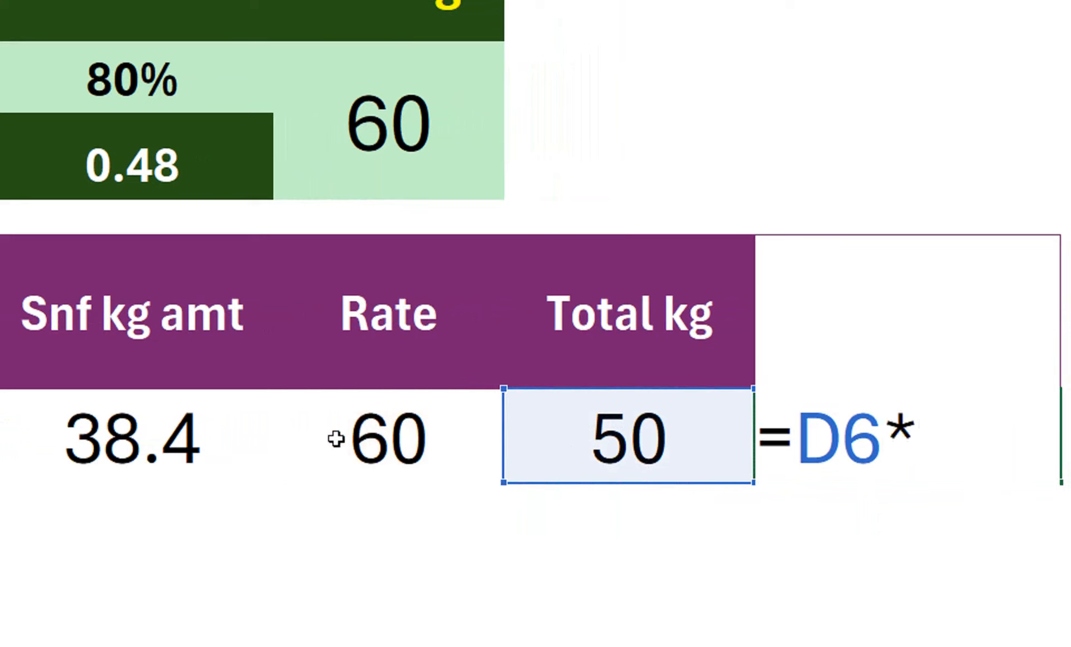
left_click(336, 439)
key("Return")
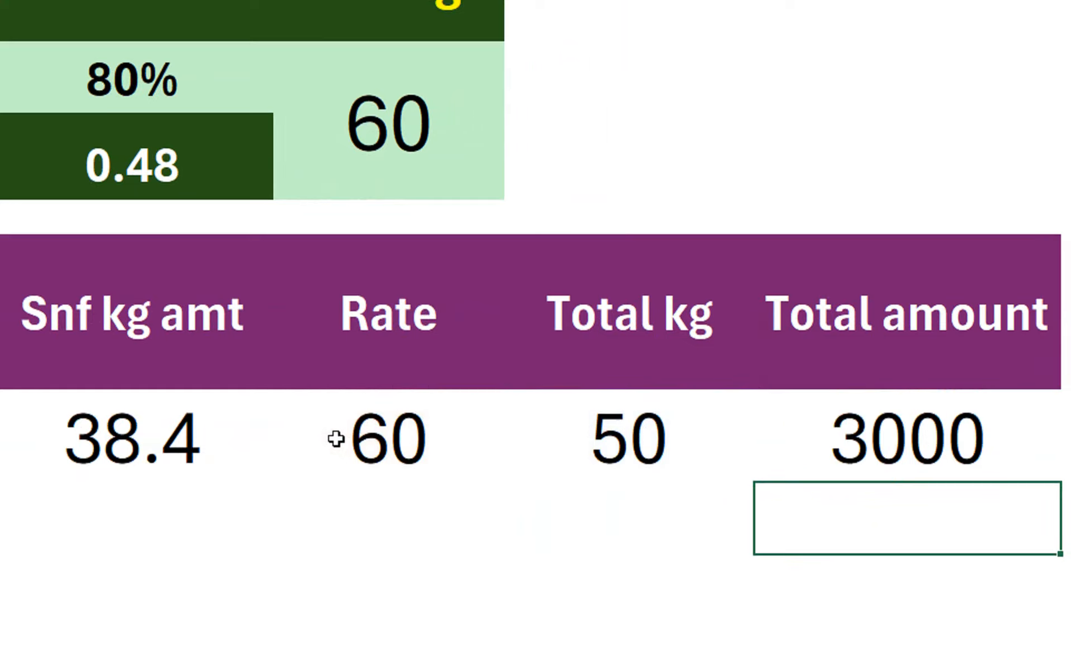
left_click(920, 416)
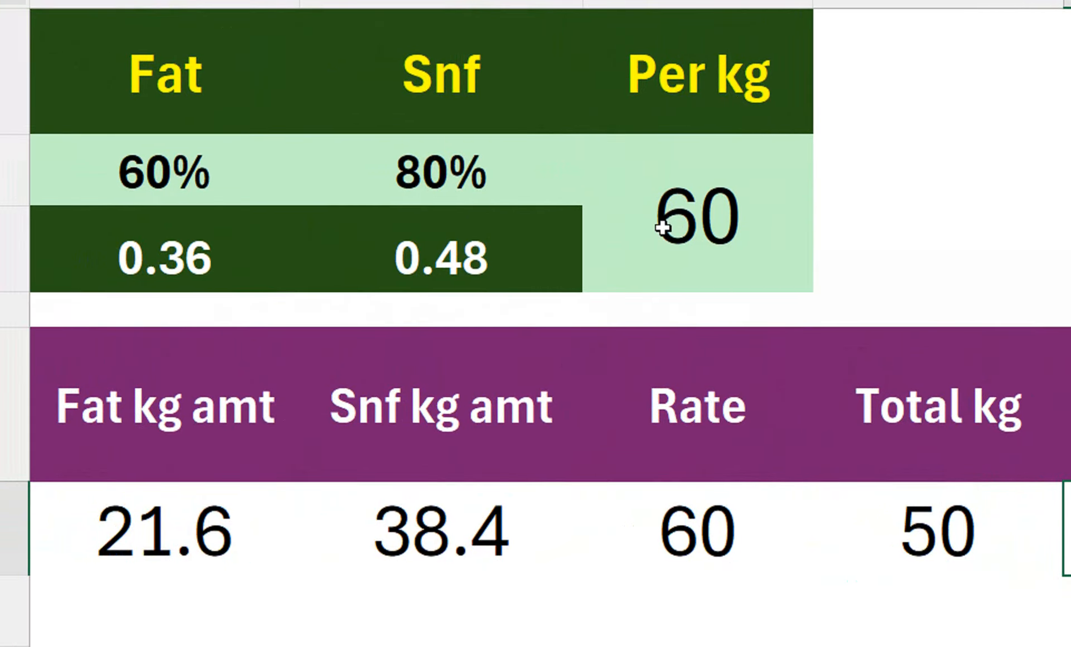
left_click(457, 177)
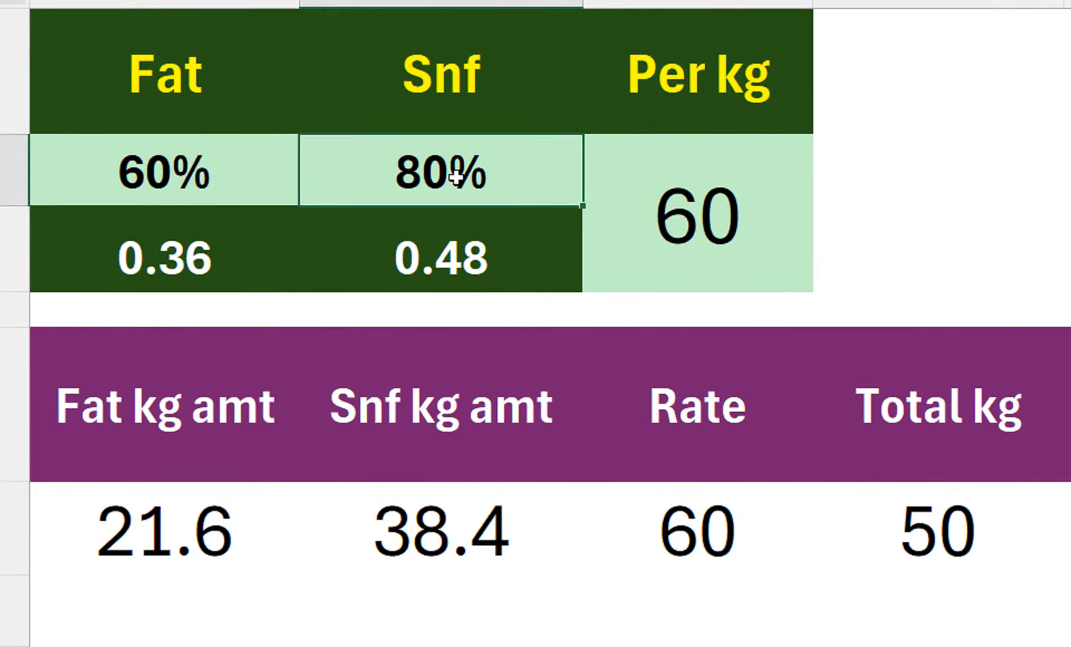
key("Print")
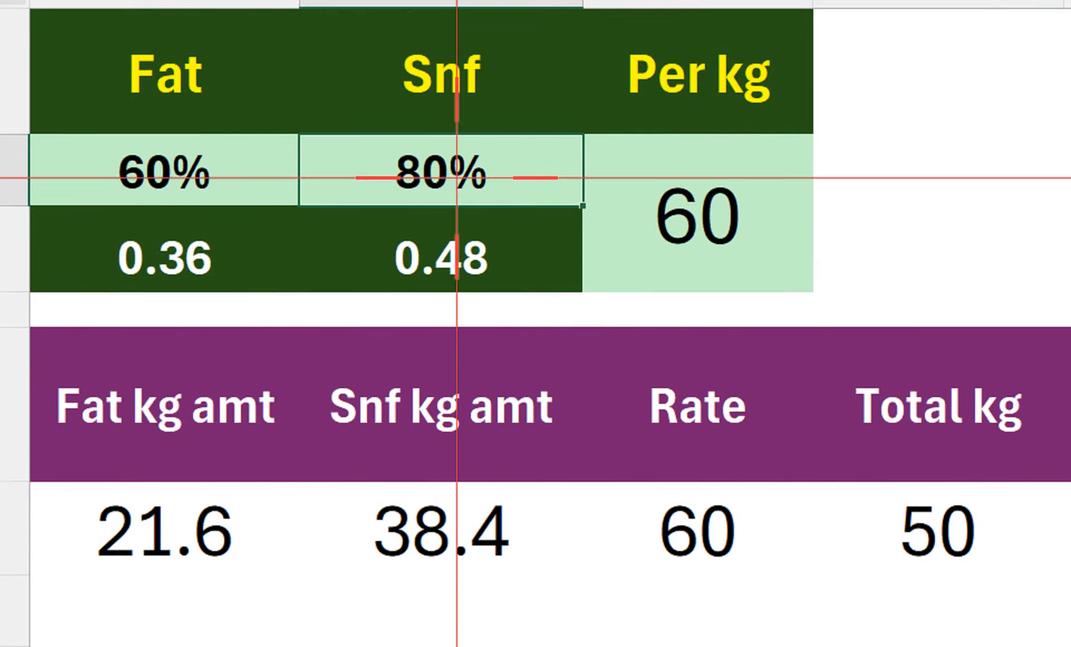
key("Escape")
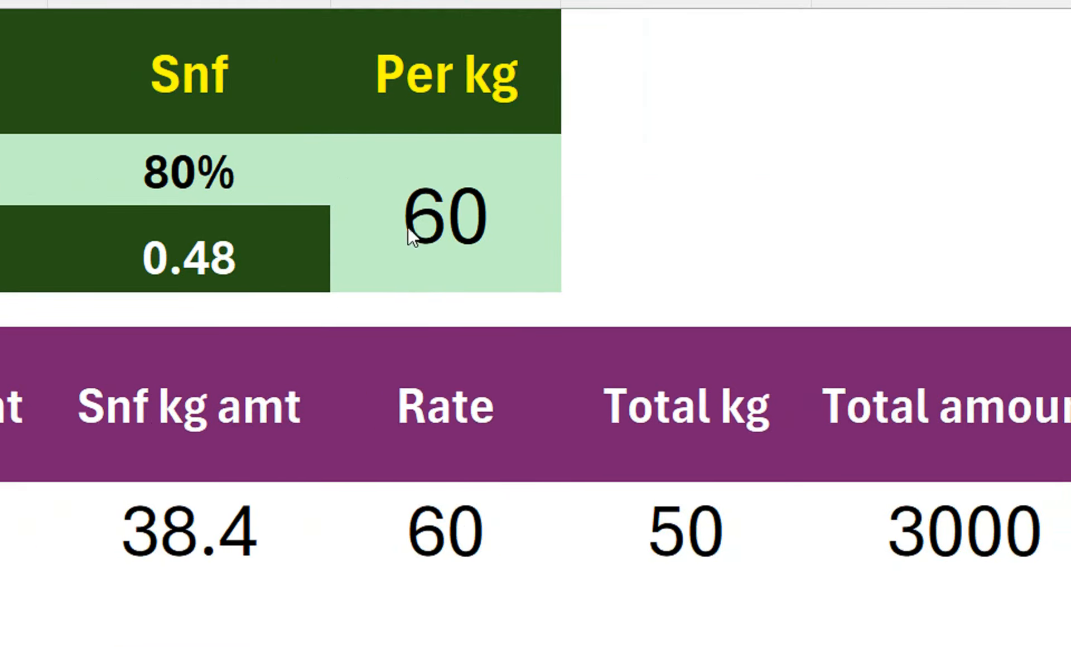
left_click(203, 171)
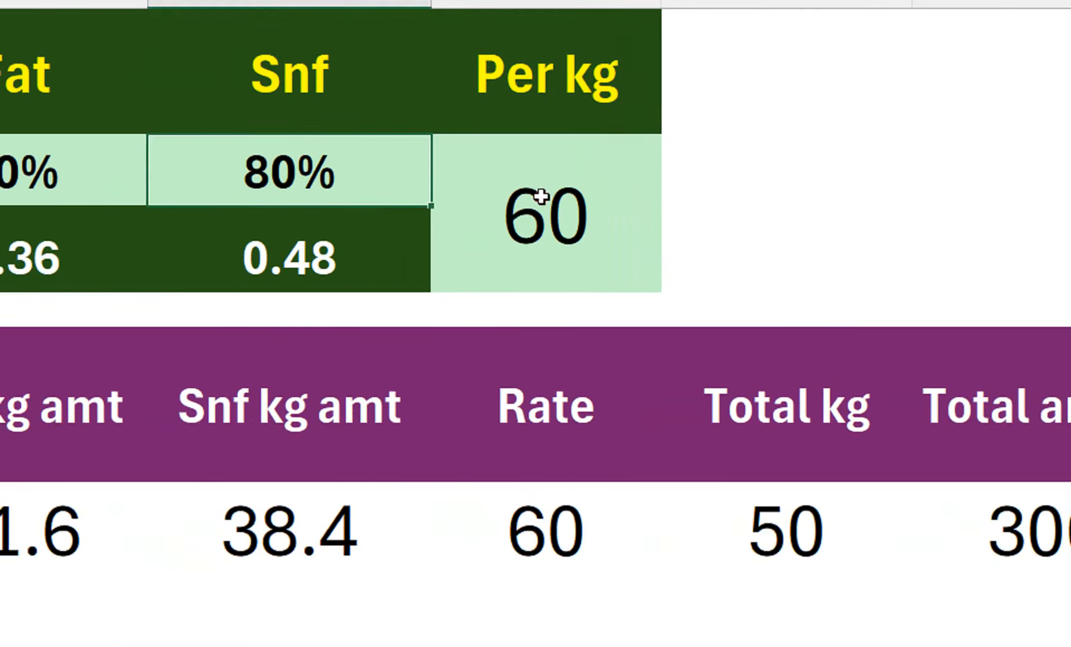
Set the Per kg price in cell C2 to 80 and check the recalculated Rate.
left_click(502, 201)
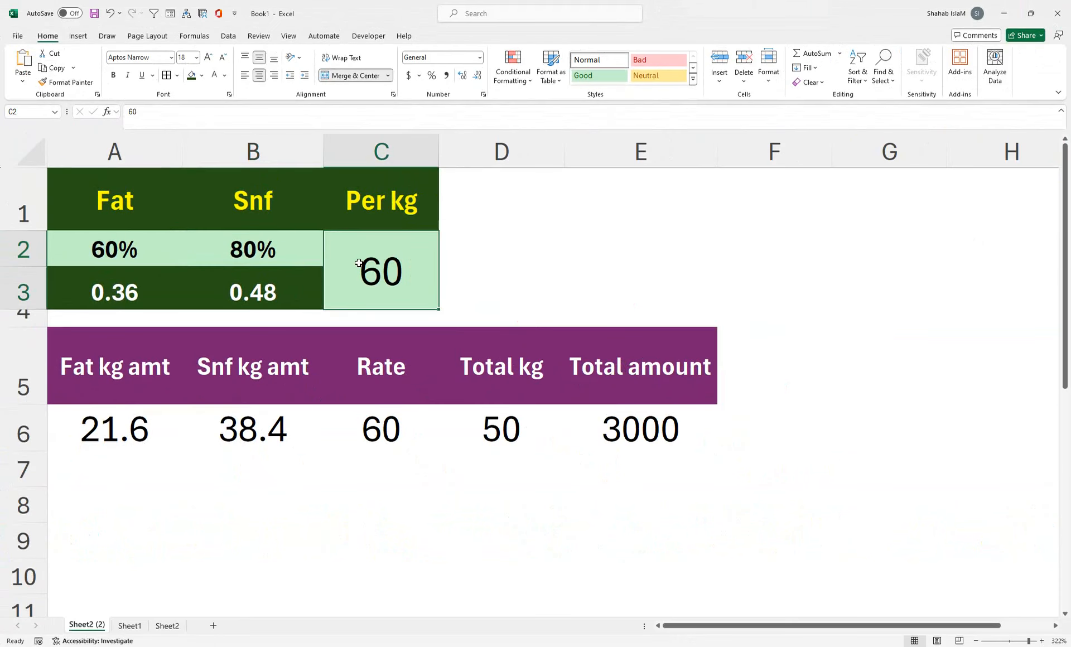
type("80")
key("Return")
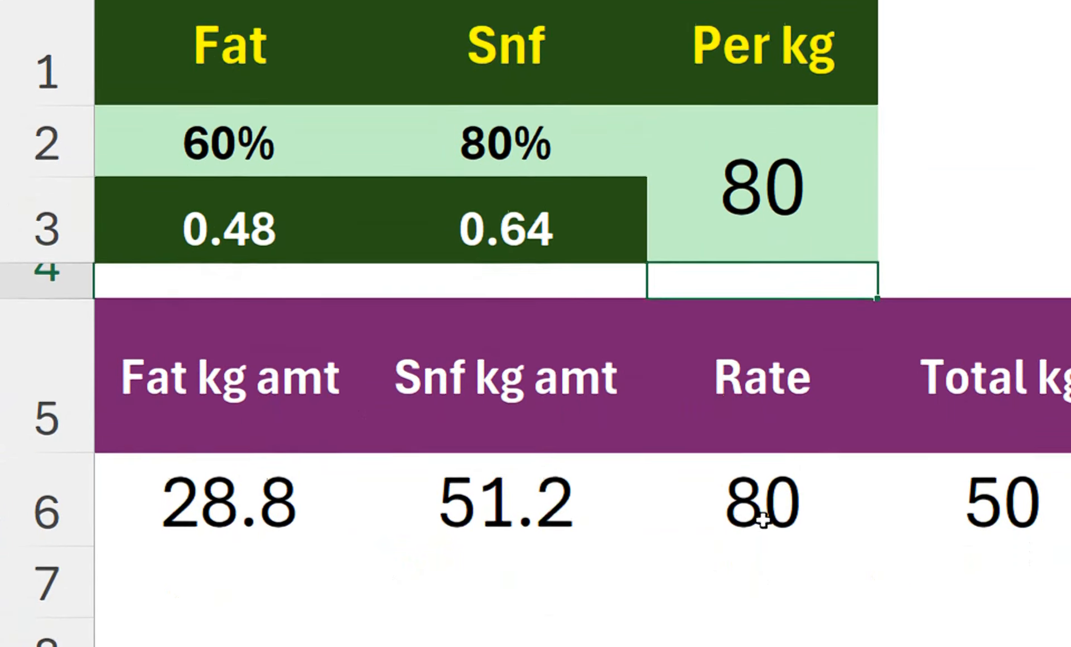
left_click(381, 438)
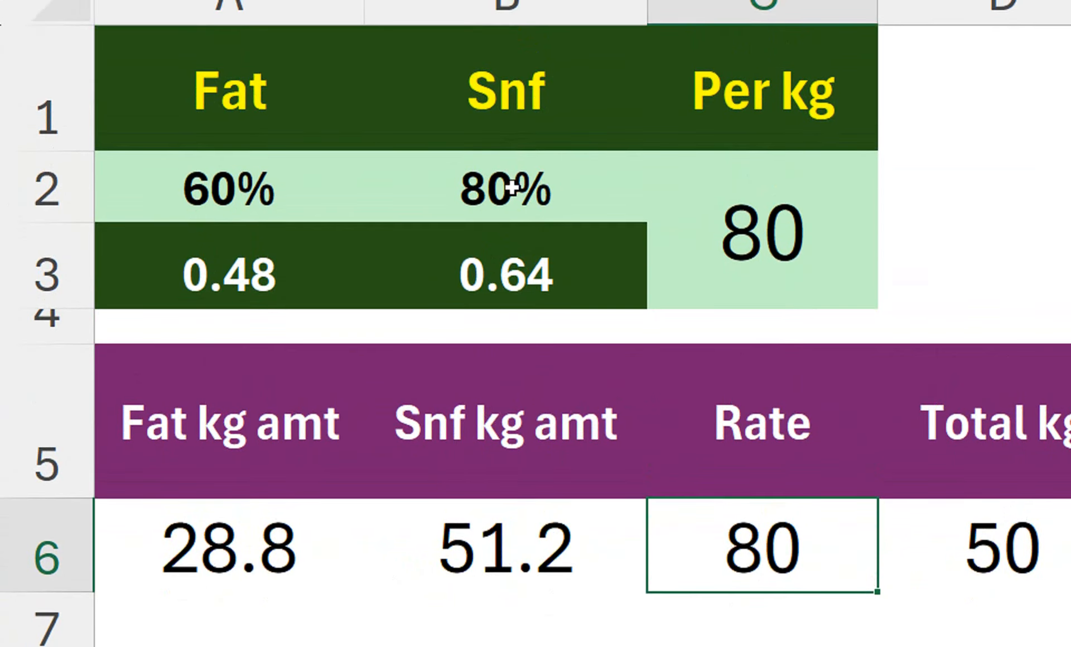
Set the Snf percentage in cell B2 to 70%.
left_click(485, 121)
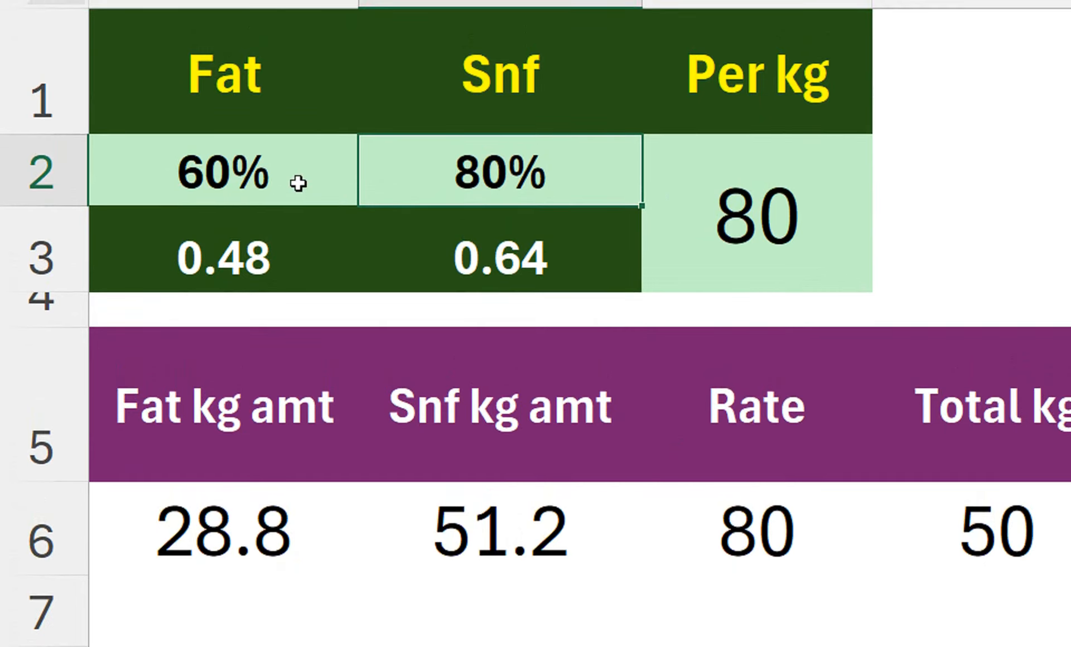
type("70")
key("Return")
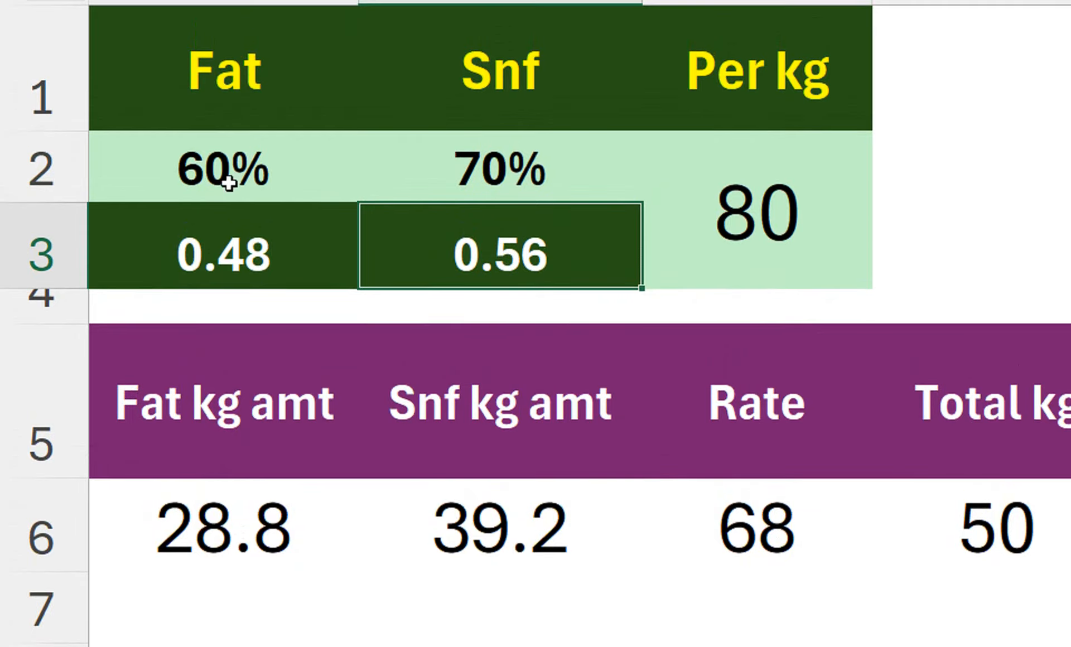
Set the Fat percentage in cell A2 to 50%.
left_click(223, 134)
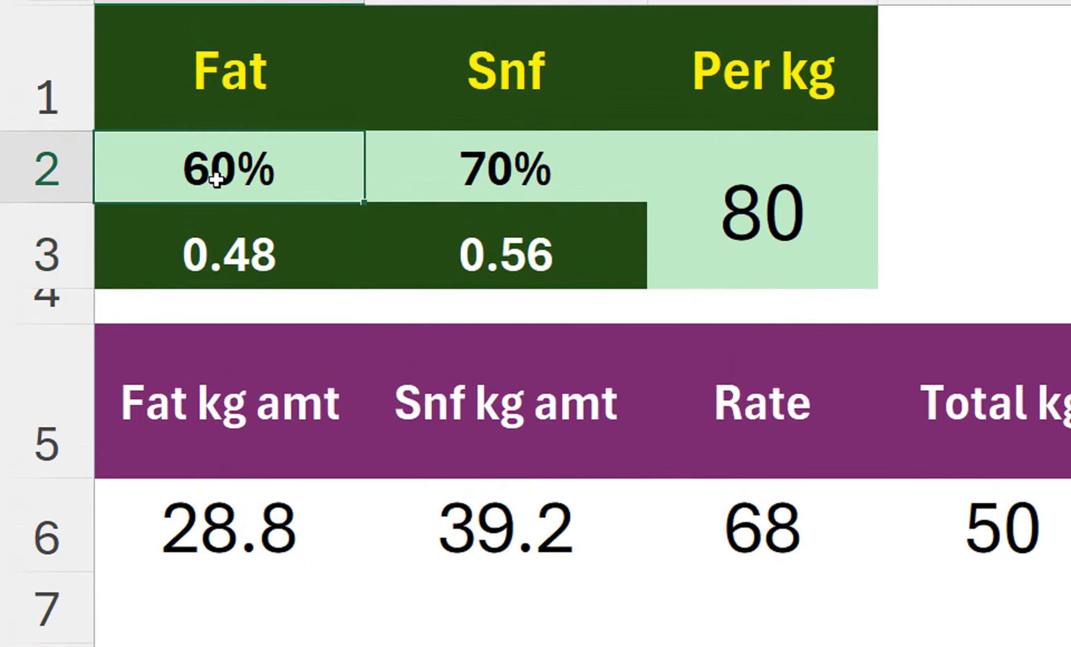
double_click(217, 179)
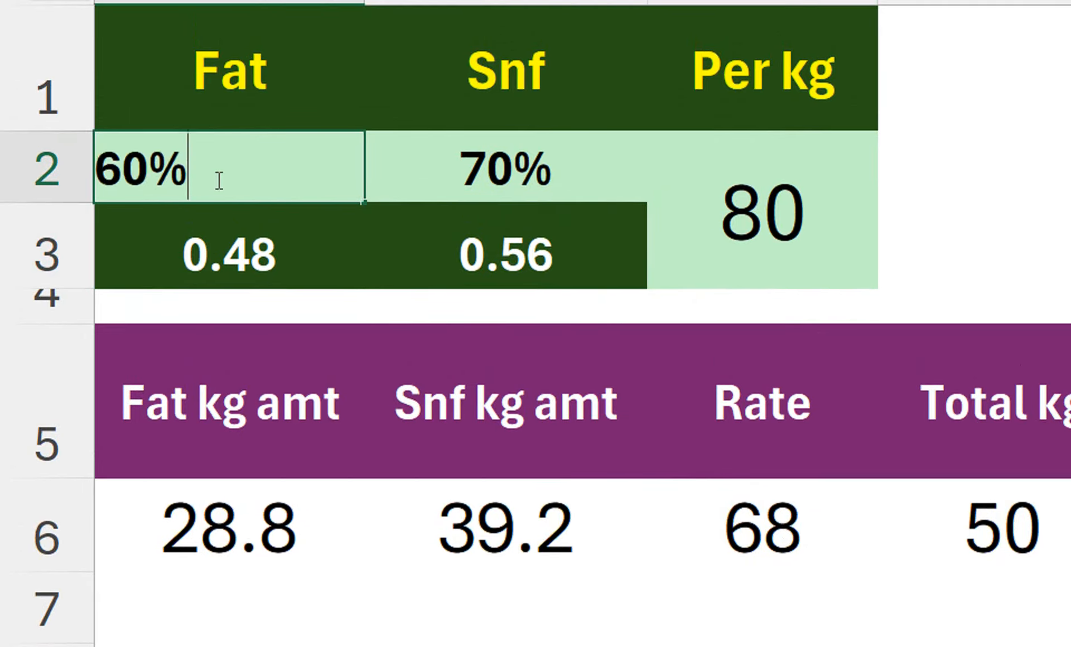
key("BackSpace")
type("5")
key("Return")
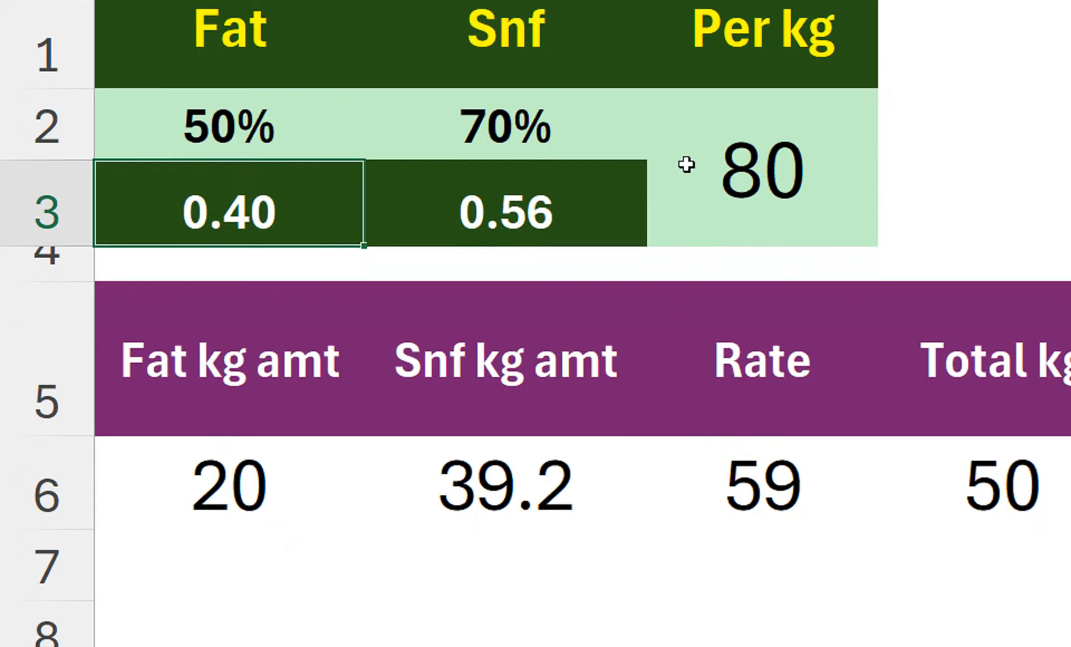
Set the Snf percentage in cell B2 to 95%.
left_click(732, 131)
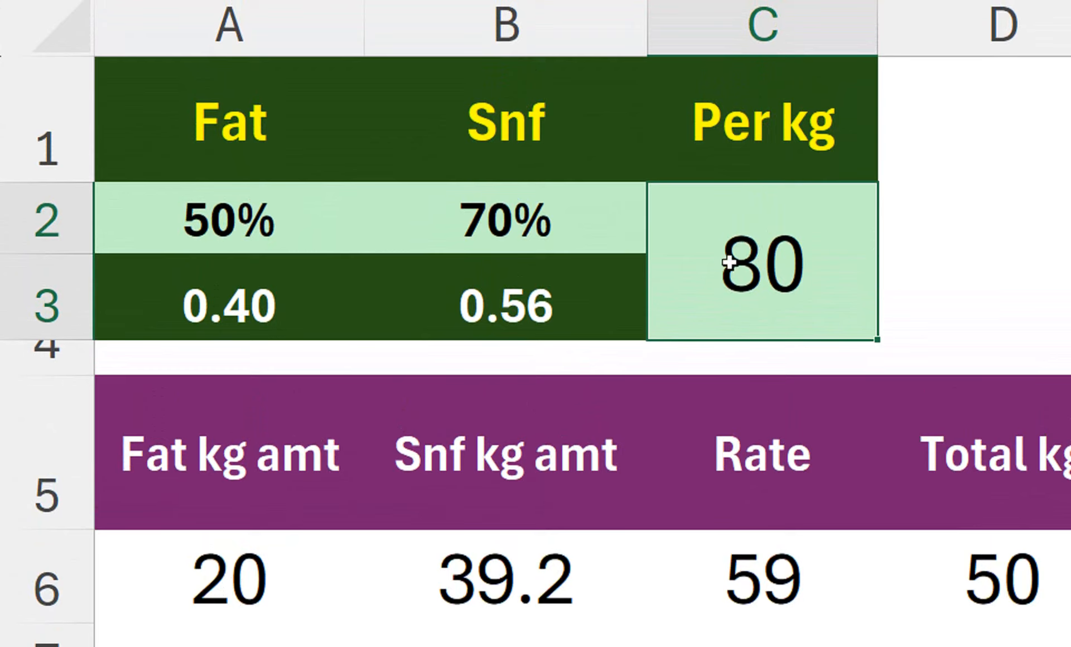
left_click(504, 237)
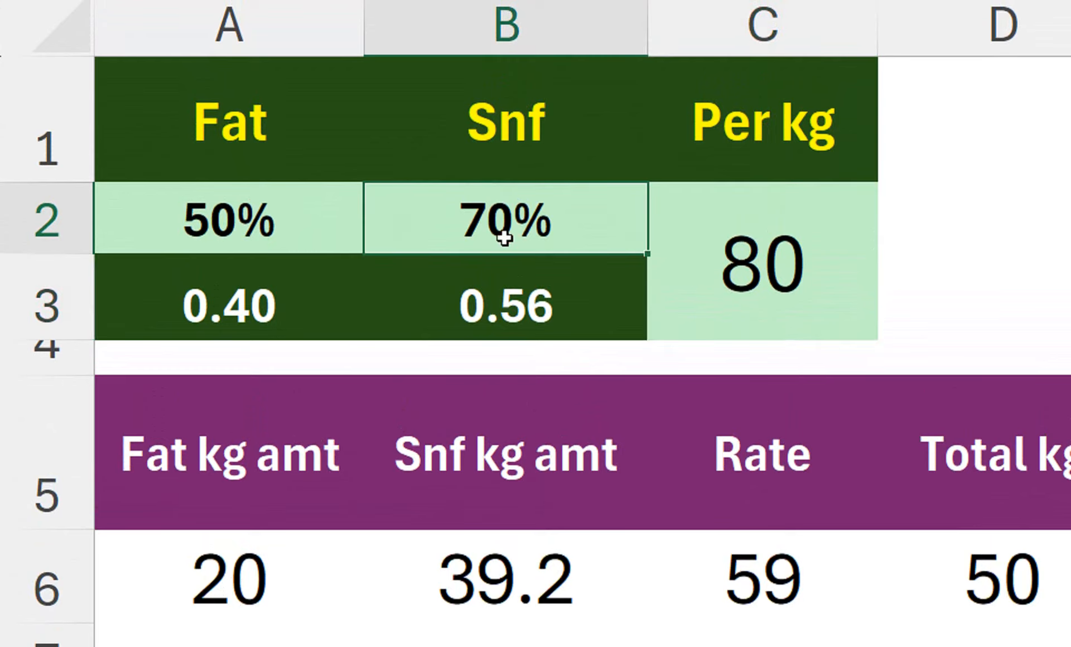
double_click(505, 239)
key("BackSpace")
key("BackSpace")
key("BackSpace")
type("+5%")
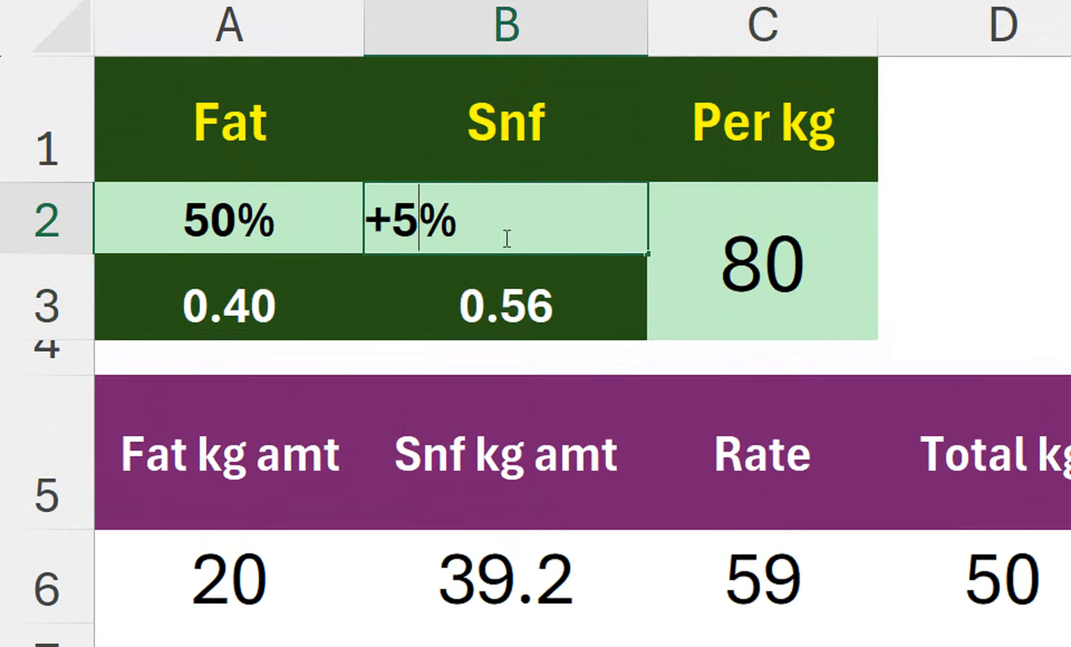
key("BackSpace")
key("BackSpace")
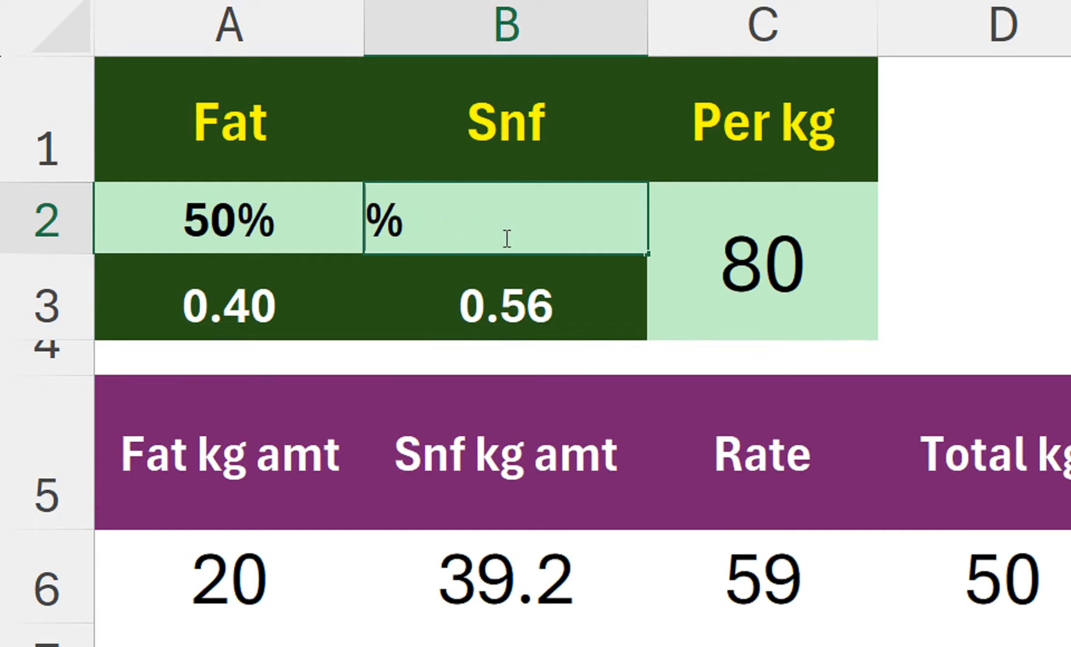
type("95")
key("Return")
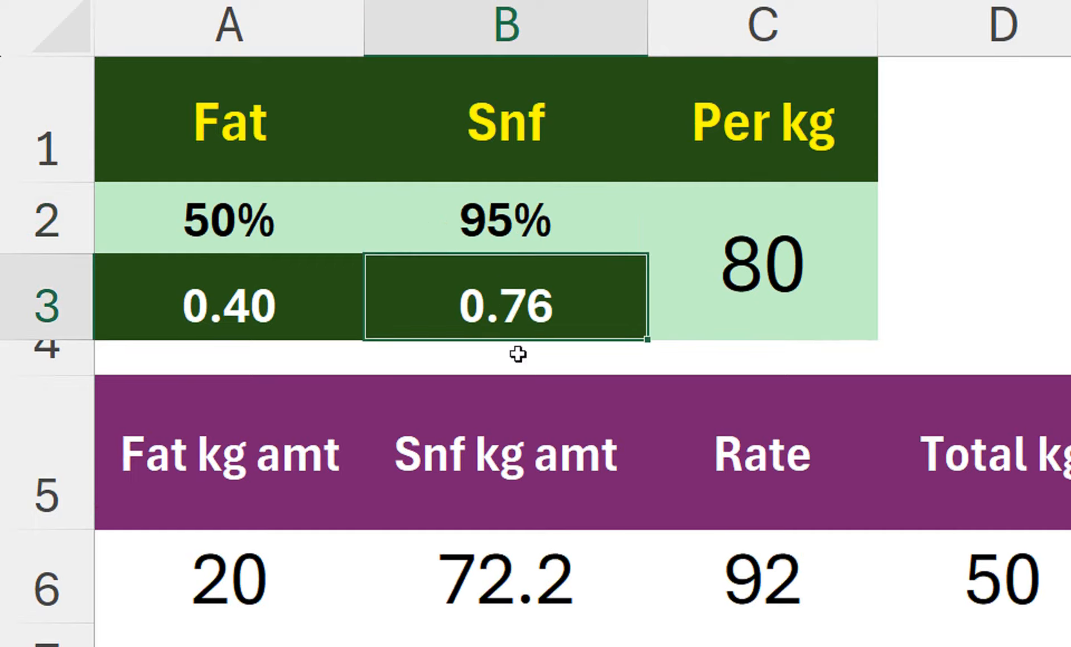
Set the Fat percentage in cell A2 to 60% and check the recalculated Rate.
scroll(748, 491, "down", 2)
scroll(208, 86, "up", 2)
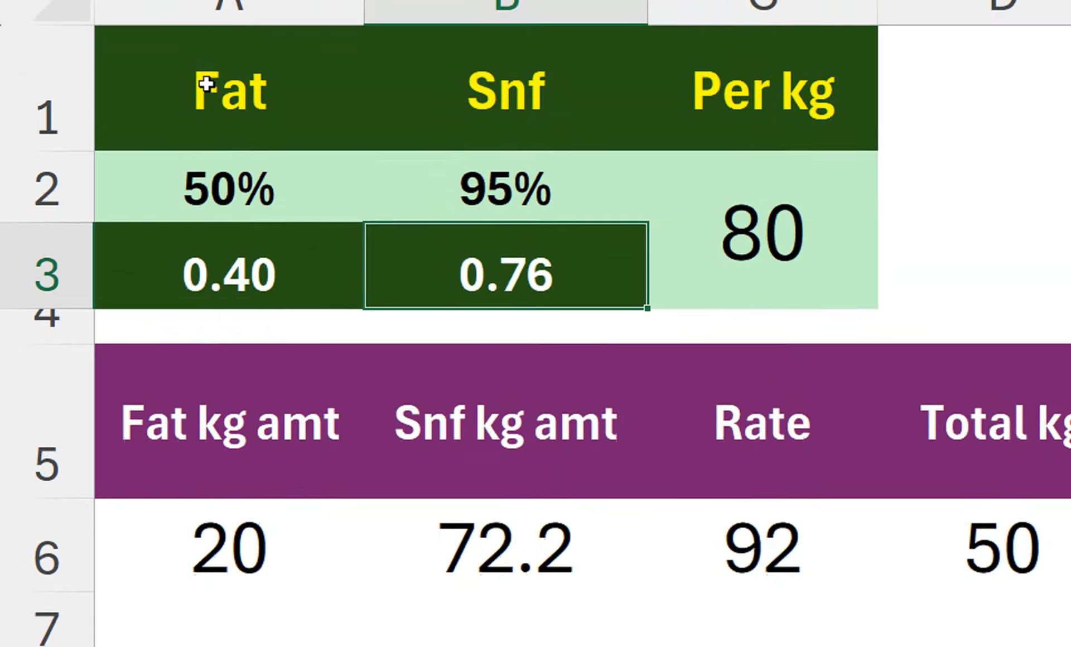
left_click(205, 218)
type("+")
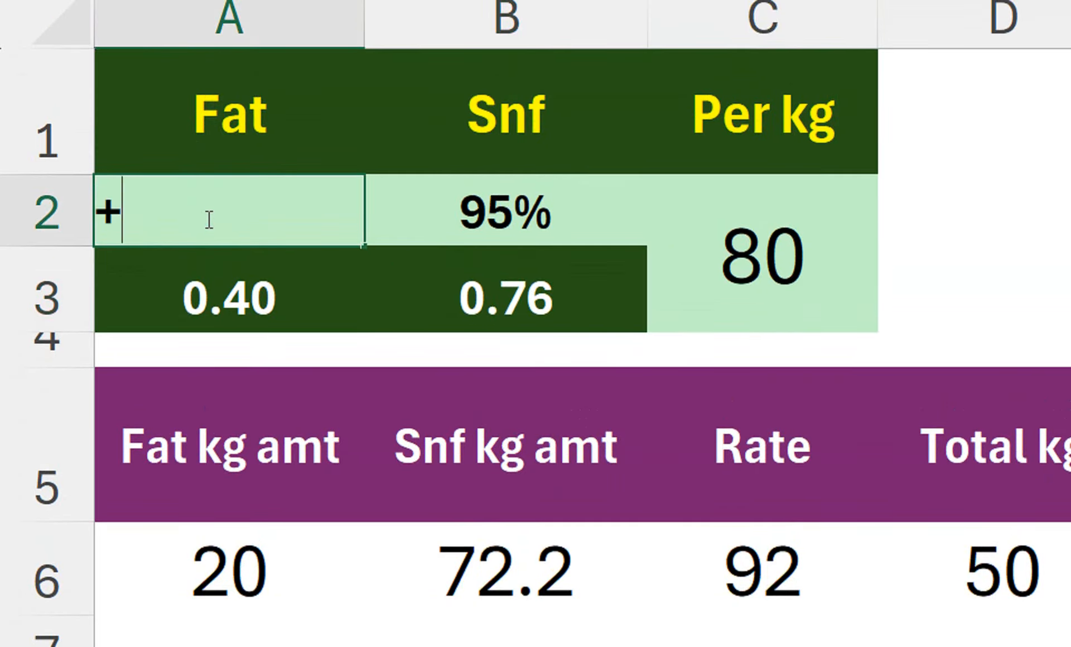
key("BackSpace")
type("60")
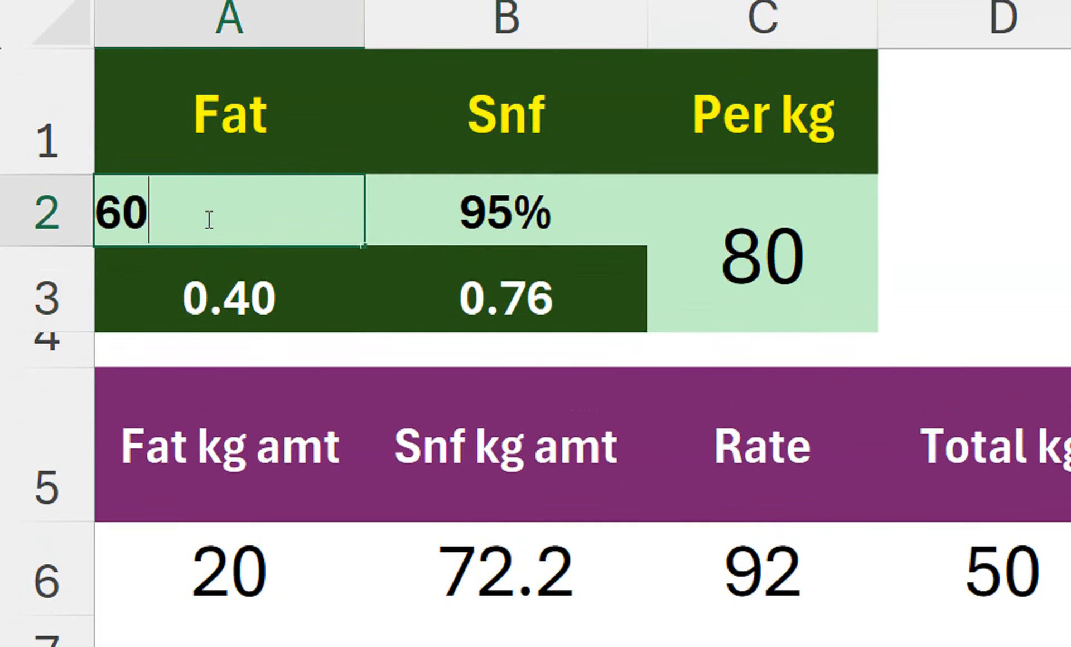
key("Return")
left_click(226, 210)
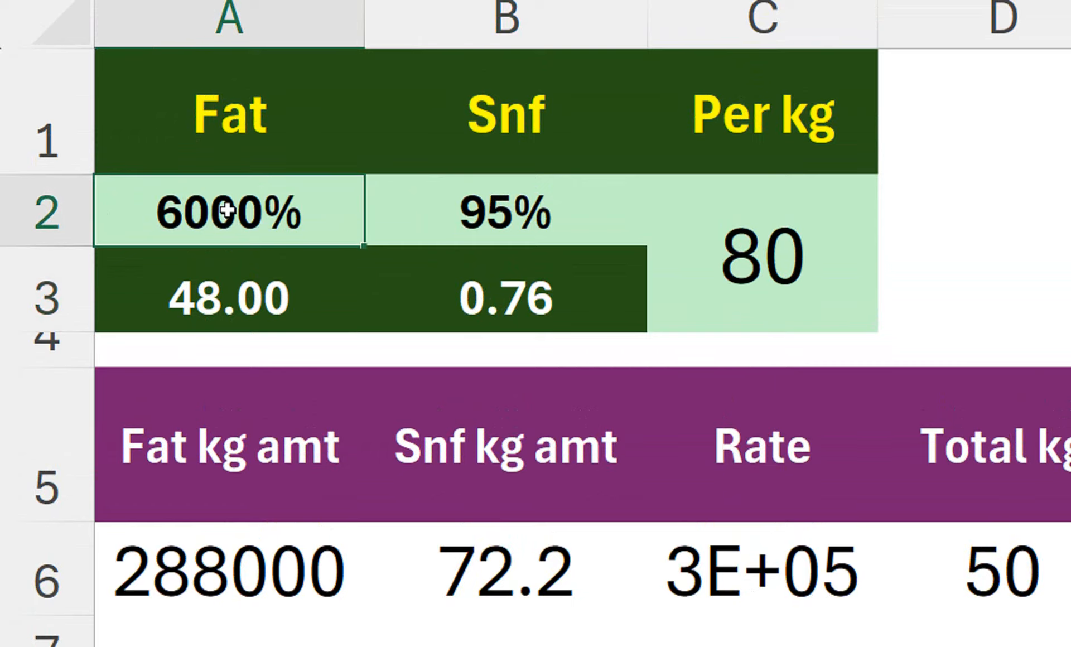
type("60")
key("Return")
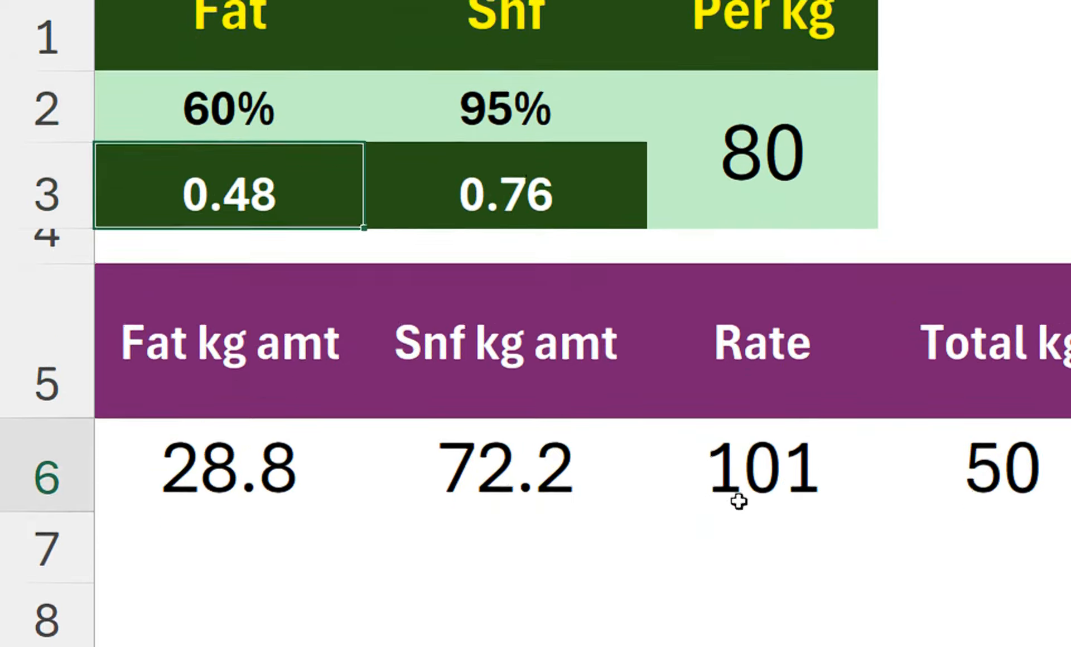
left_click(737, 601)
Set the Snf percentage in cell B2 to 80%.
left_click(499, 240)
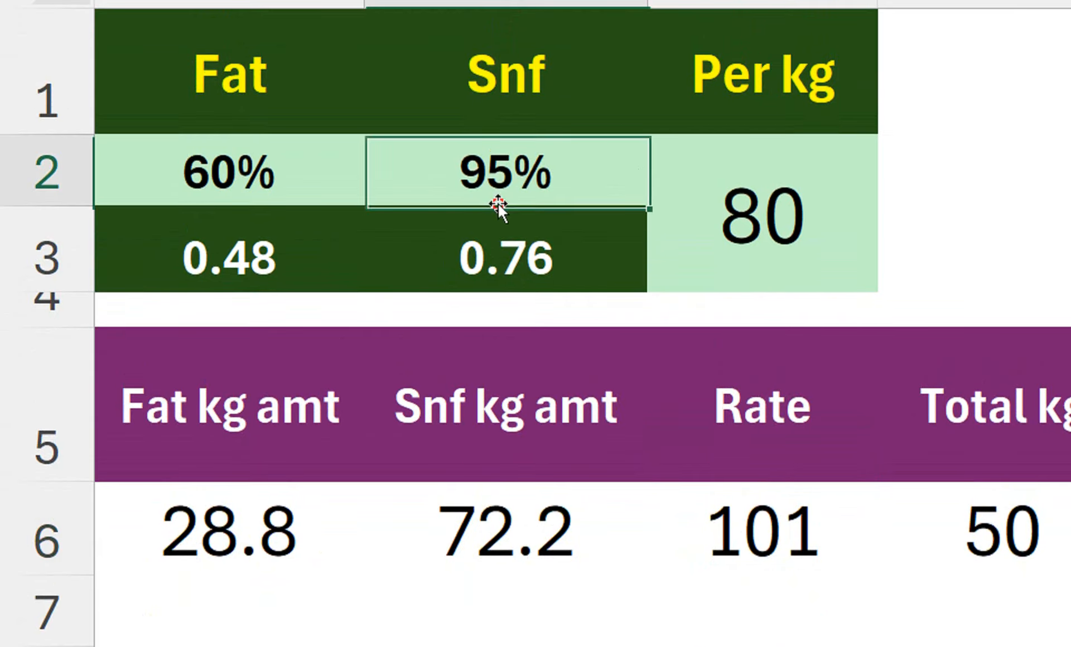
type("80")
key("Return")
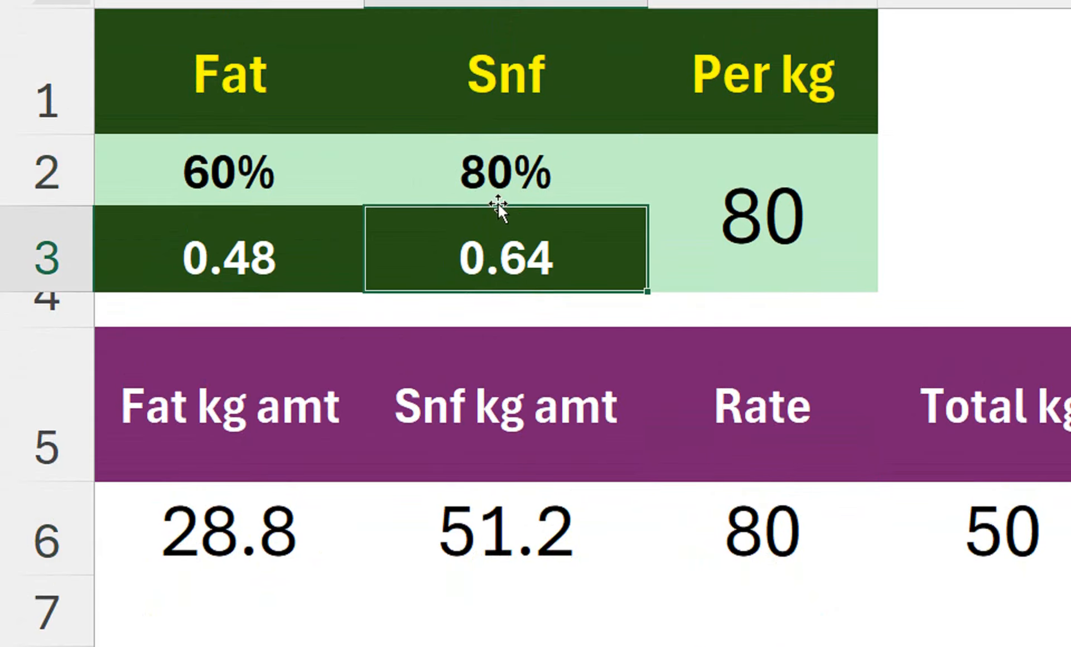
Set the Per kg price in cell C2 to 60.
left_click(312, 191)
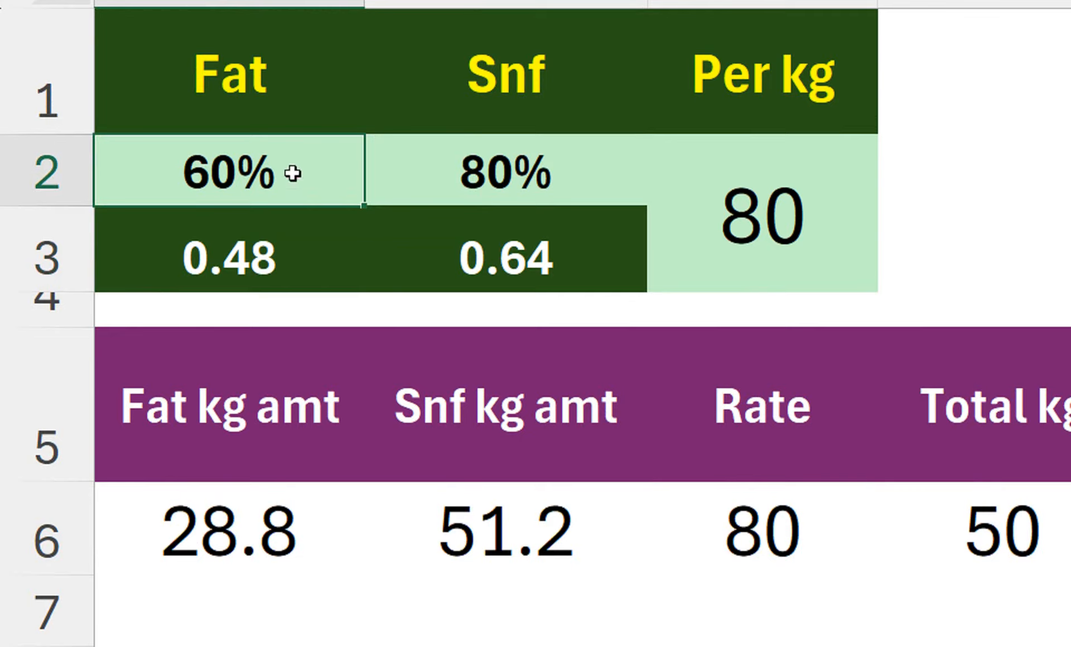
left_click(743, 211)
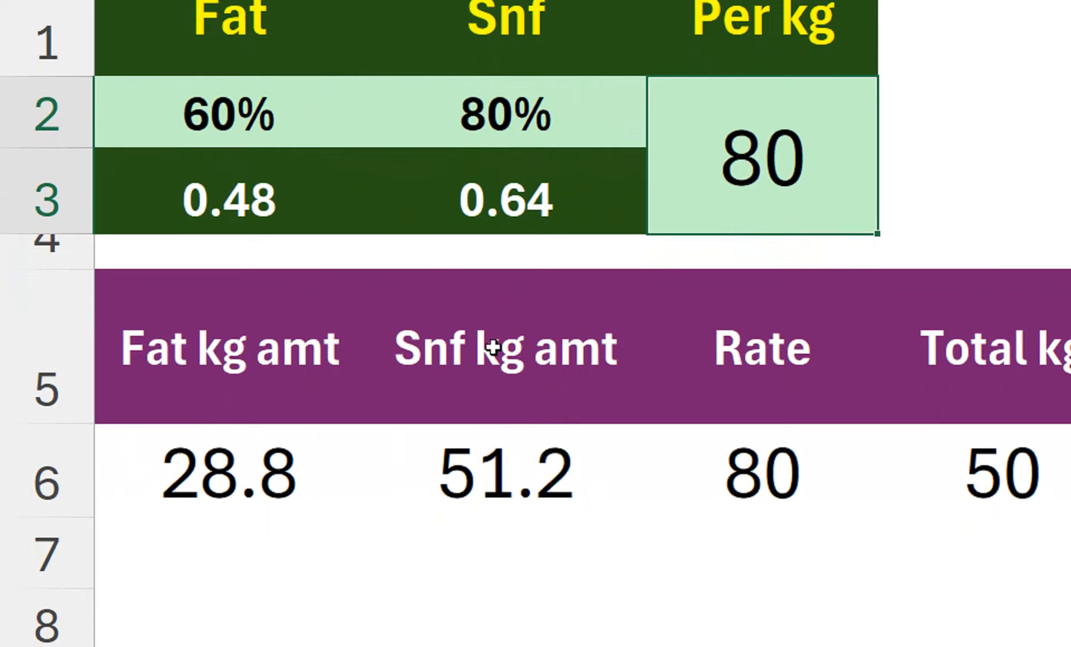
type("60")
key("Return")
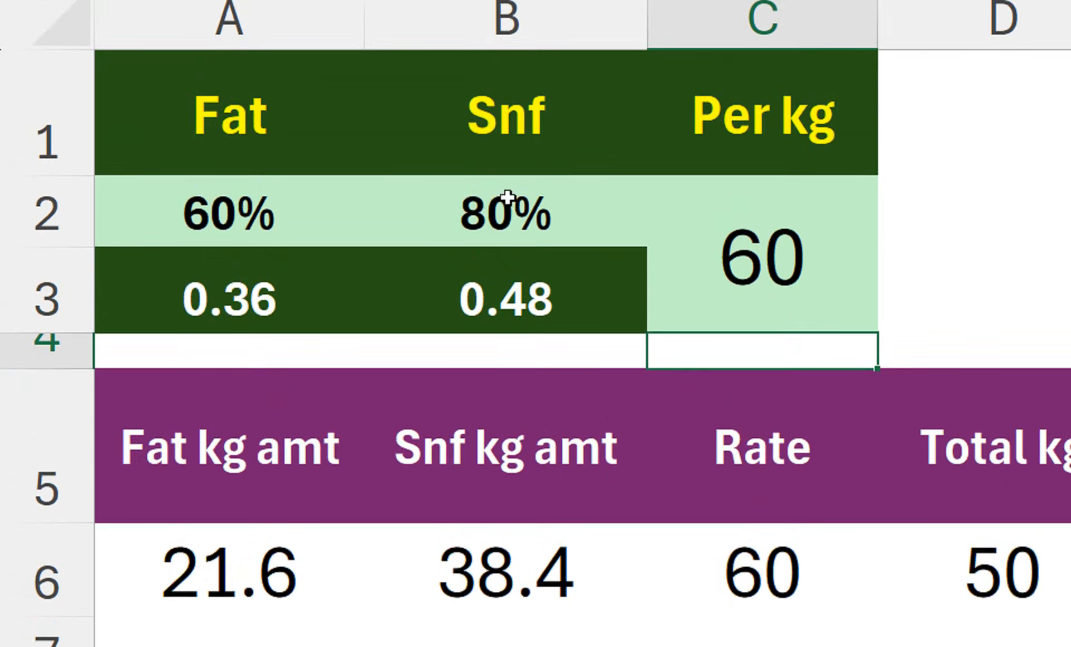
Set the Snf percentage in cell B2 to 60%.
left_click(506, 159)
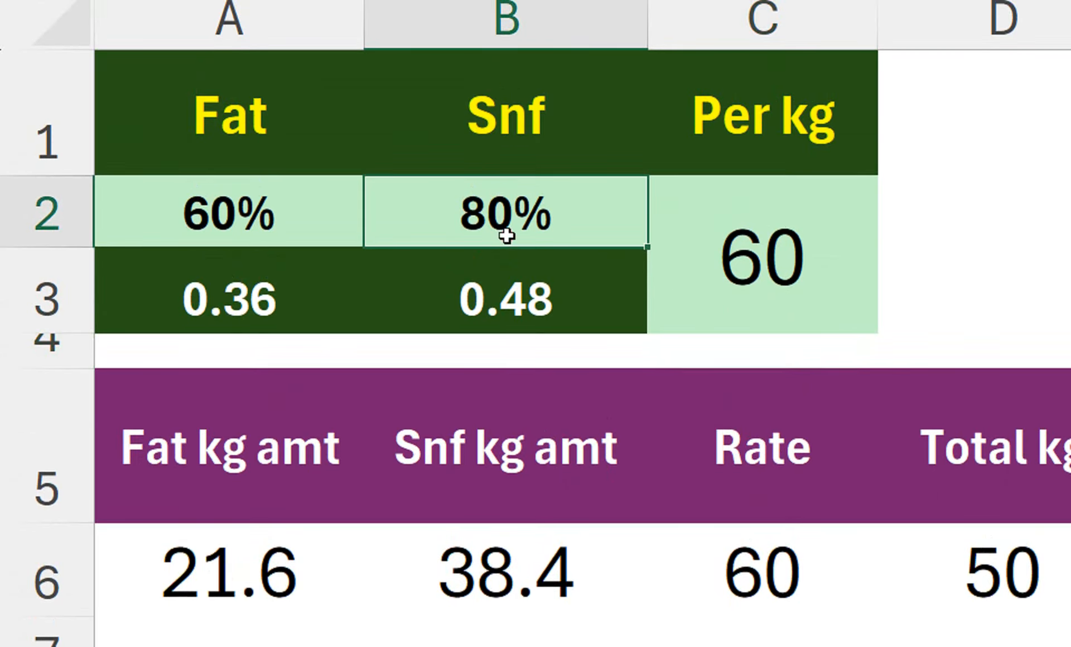
type("60")
key("Return")
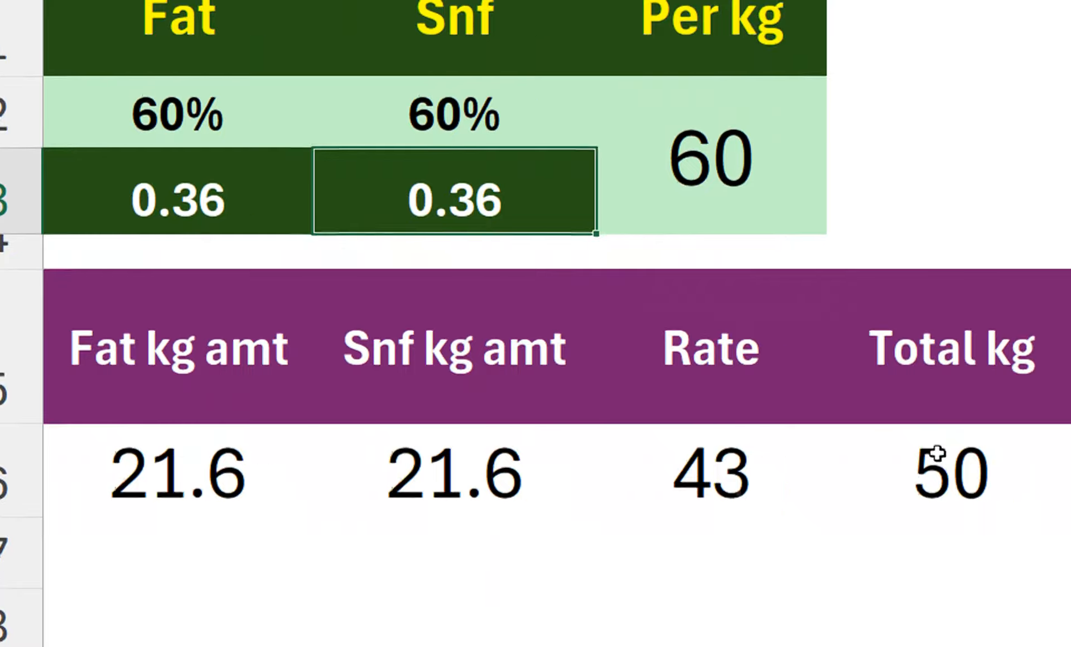
Set the Total kg value in cell D6 to 10.
left_click(992, 460)
type("10")
key("Return")
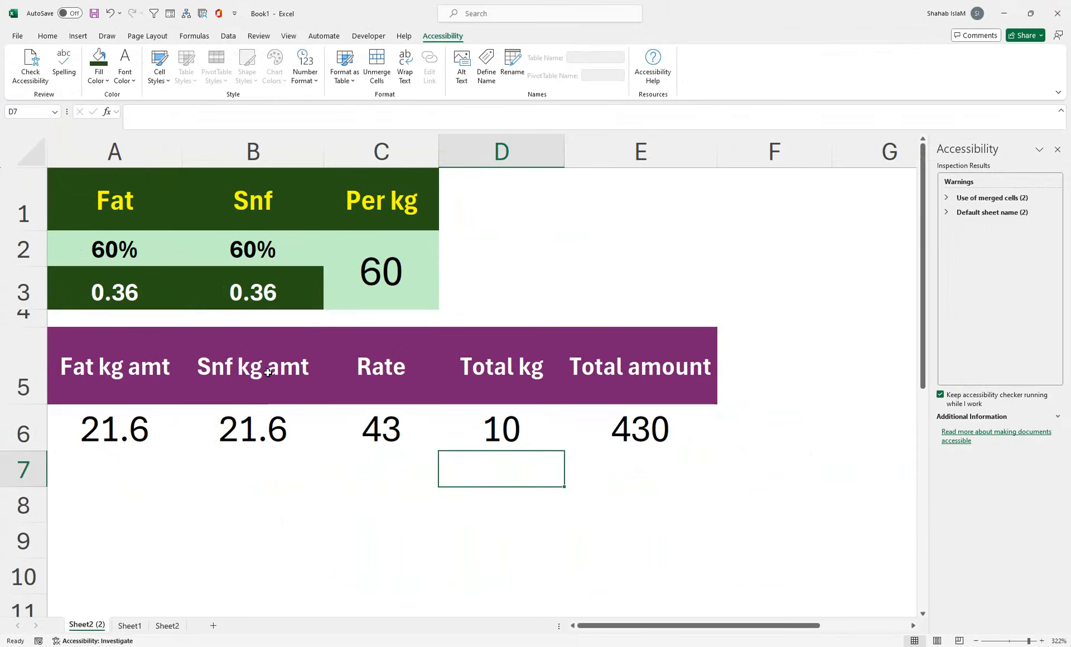
Set the Per kg price in cell C2 to 70 to test the rate and total amount.
left_click(382, 270)
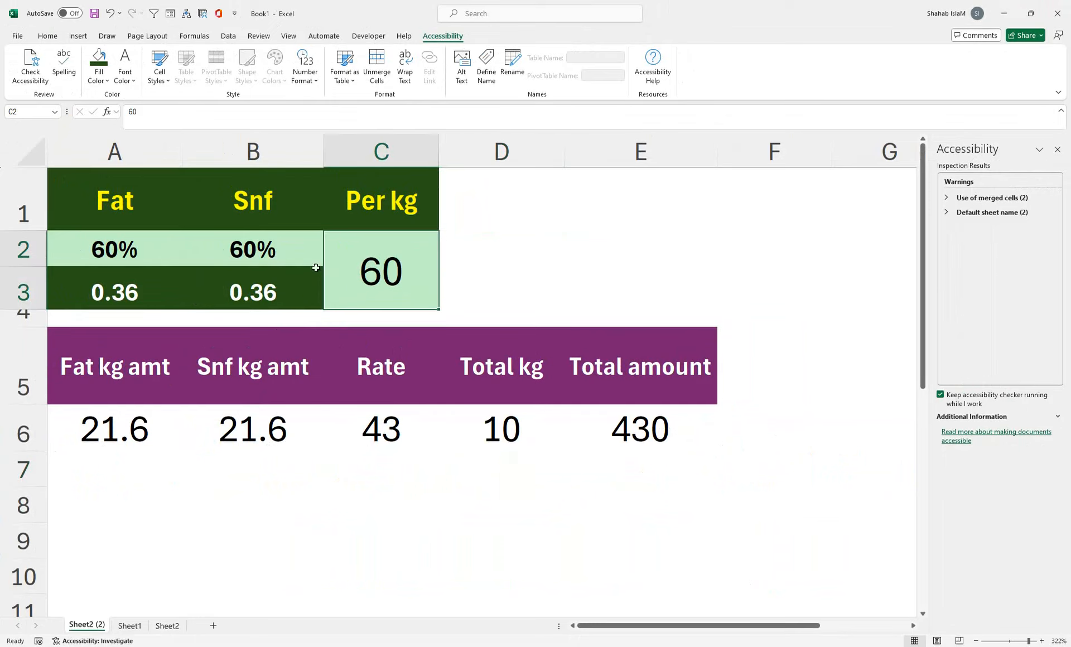
left_click(262, 264)
left_click(365, 268)
type("70")
key("Return")
Set the Per kg price in cell C2 back to 60.
left_click(364, 267)
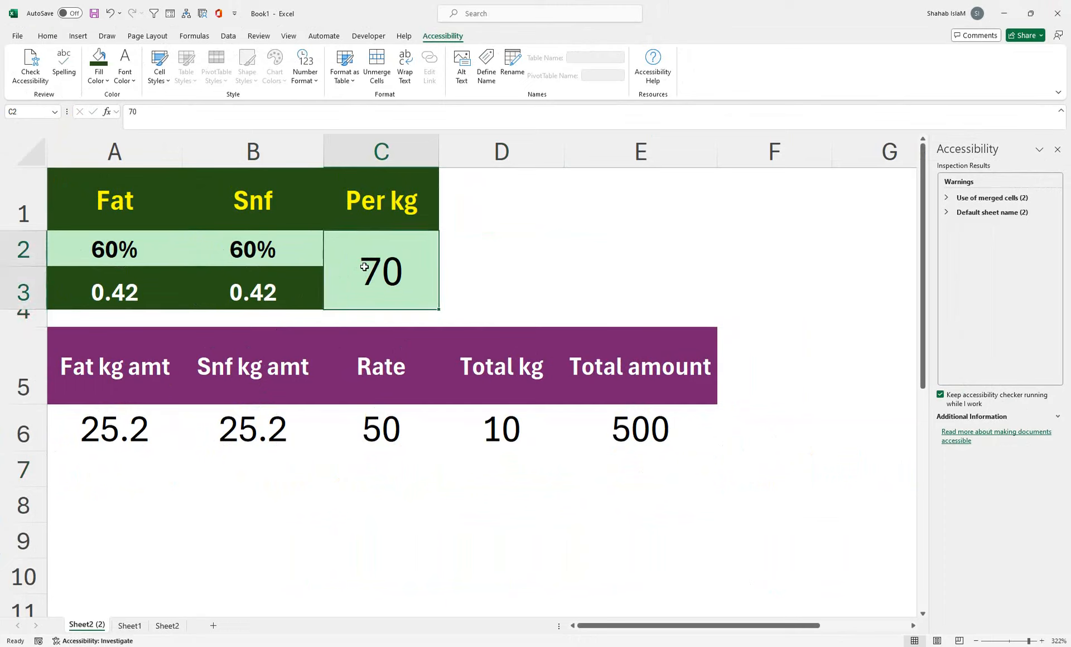
type("60")
key("Return")
left_click(363, 272)
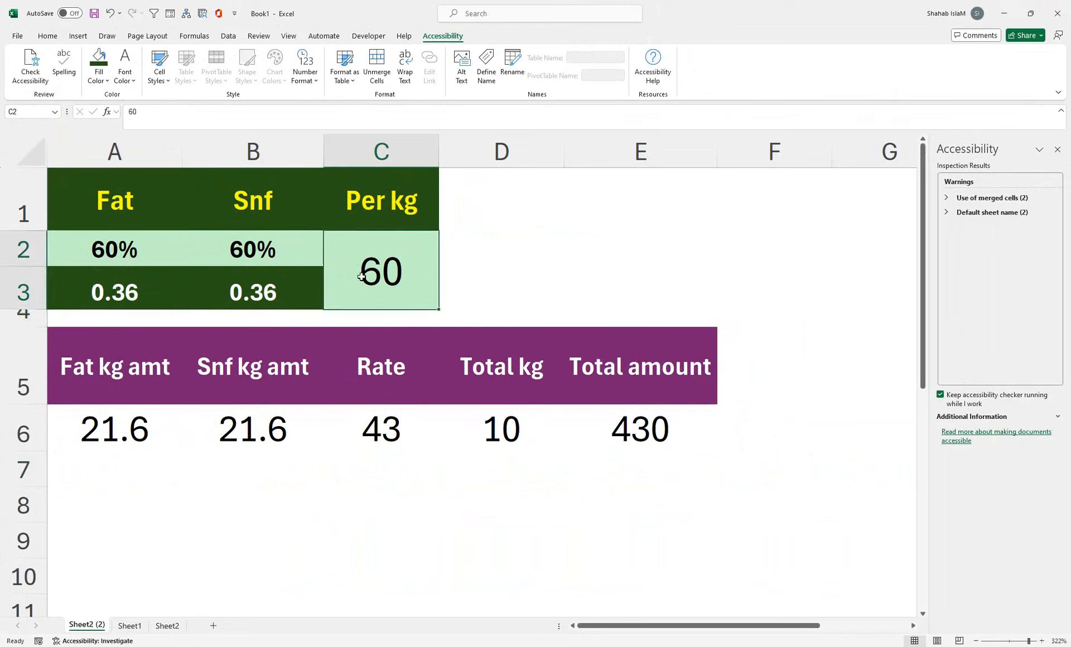
Set the Snf percentage in cell B2 to 80%.
left_click(252, 263)
type("80")
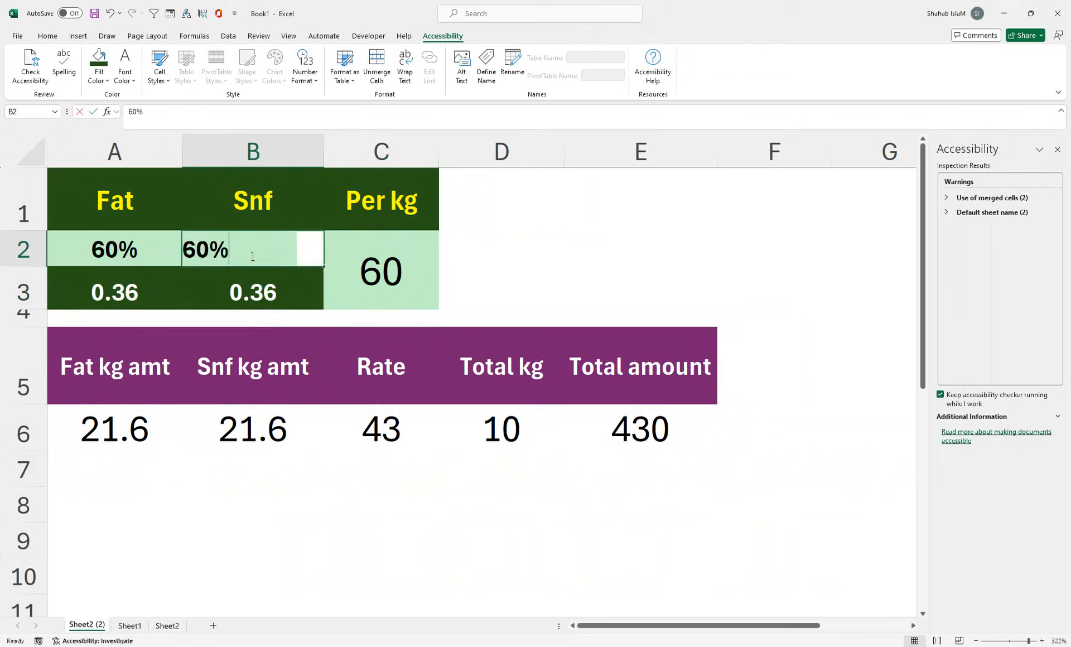
key("Return")
left_click(114, 268)
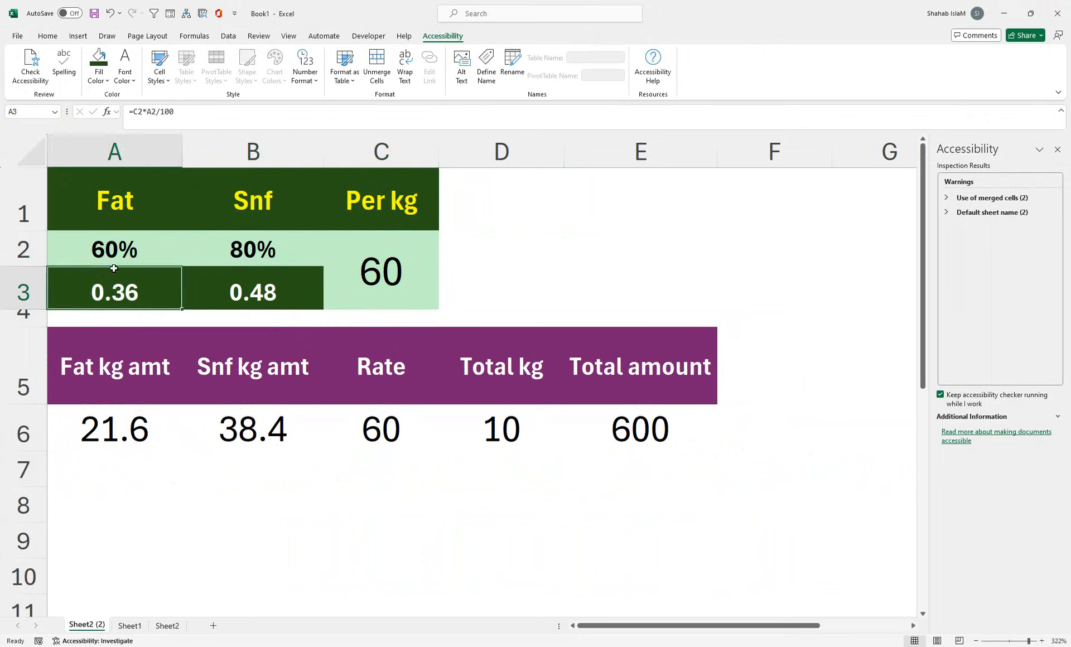